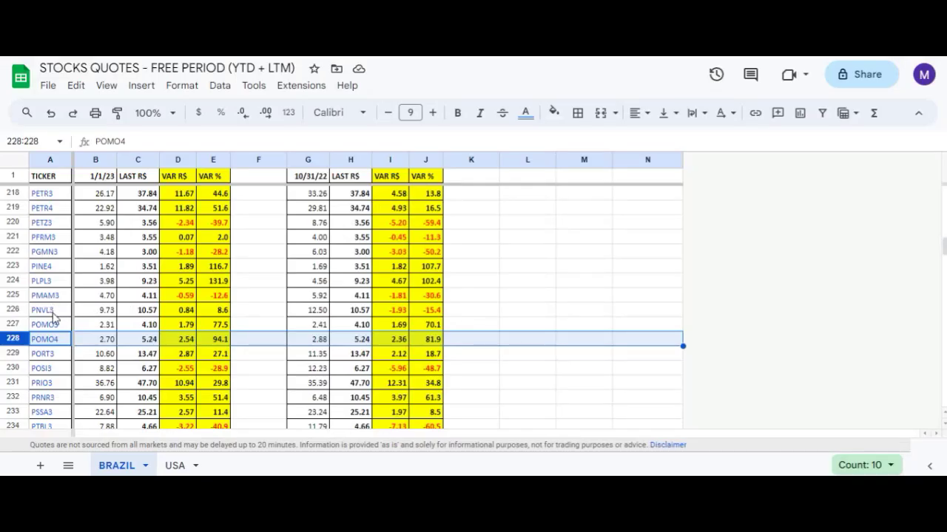
- Examine Marcopolo's (POMO4.SA) daily price chart on Yahoo Finance, extending the visible history back to 2019
mouse_move(64, 343)
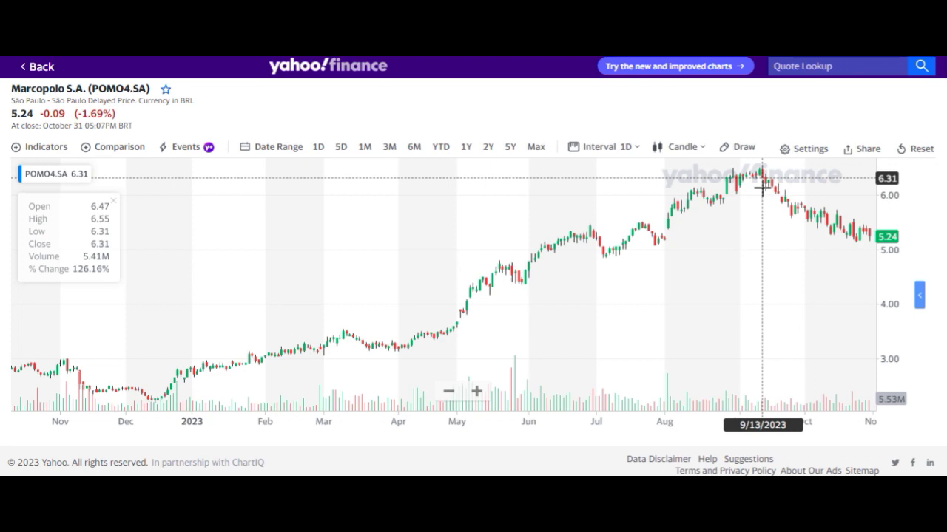
scroll(493, 276, down, 3)
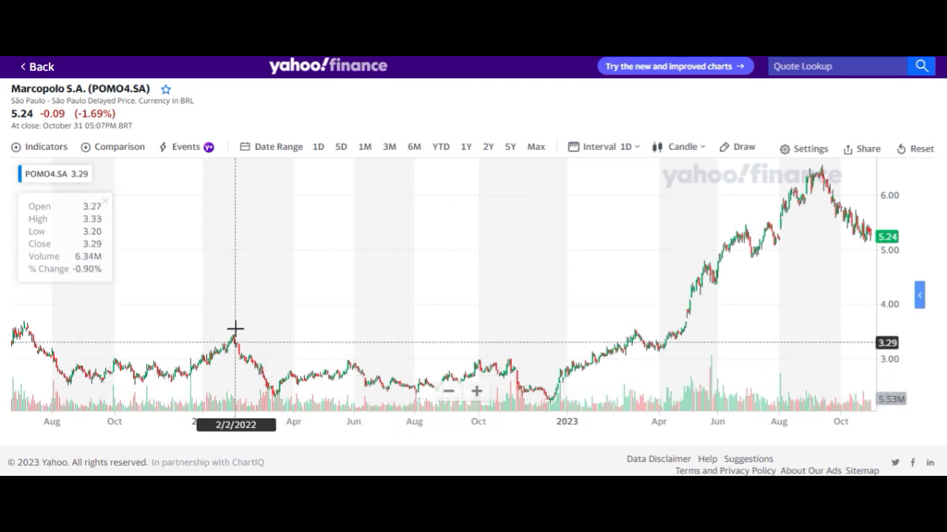
scroll(236, 328, down, 3)
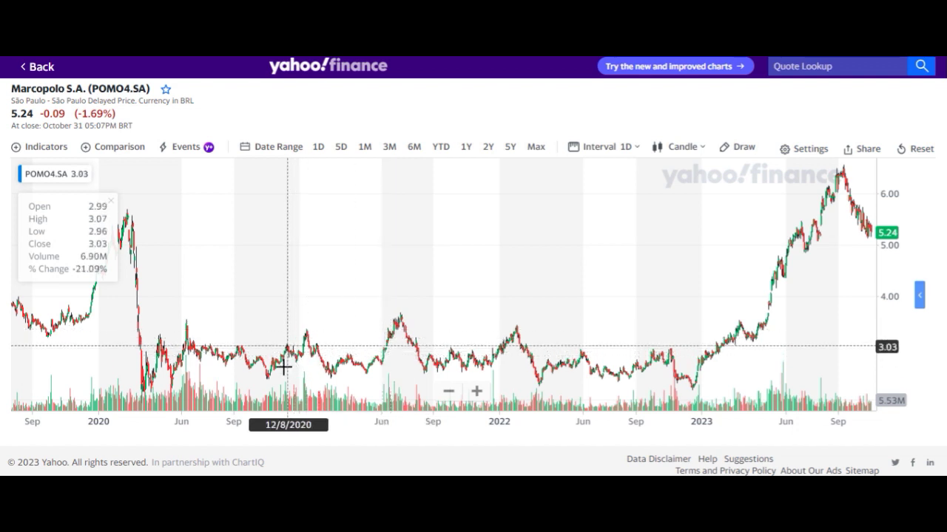
scroll(391, 281, down, 3)
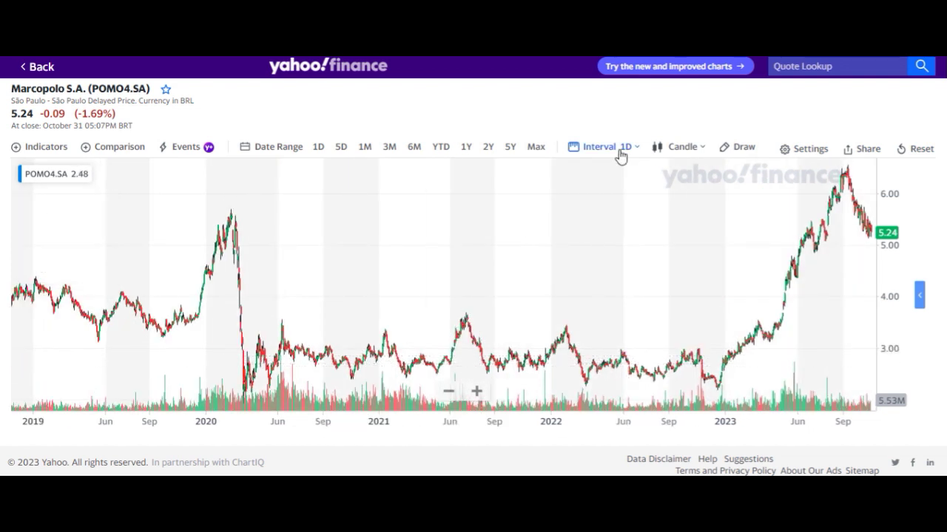
- Set the POMO4.SA chart interval to one week and examine the price history back to 2001
click(621, 152)
click(607, 375)
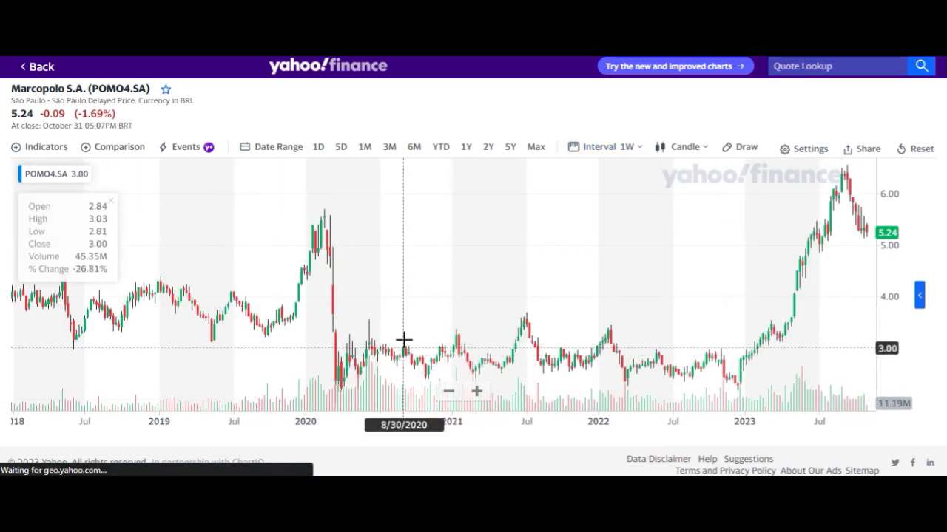
scroll(406, 337, down, 3)
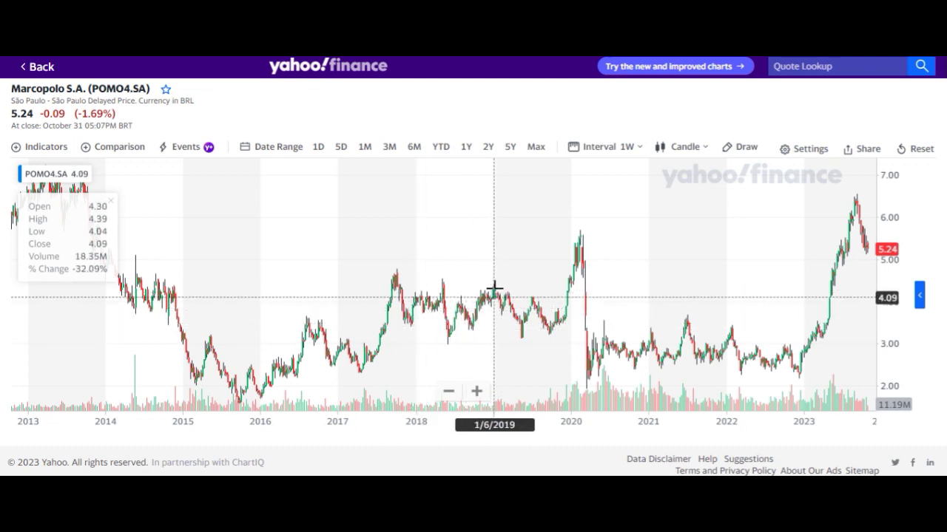
scroll(424, 309, down, 6)
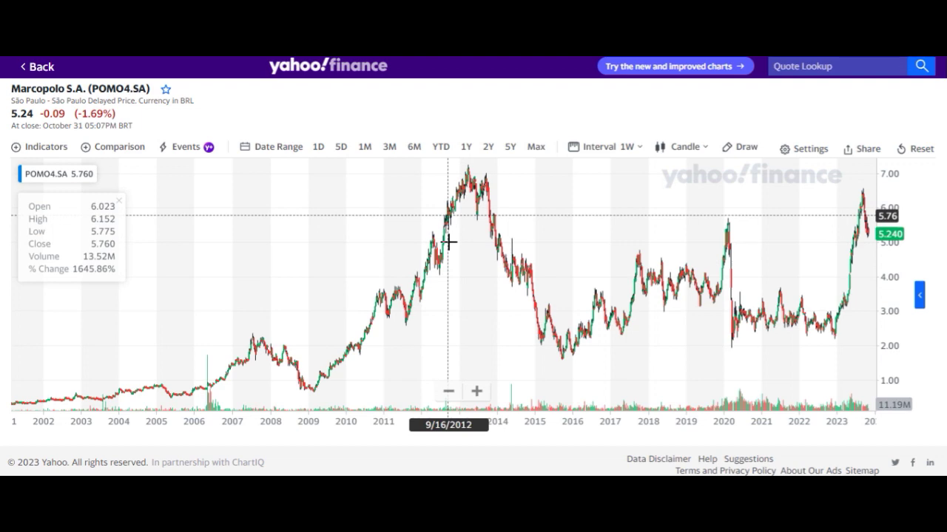
scroll(448, 242, up, 2)
scroll(577, 295, up, 4)
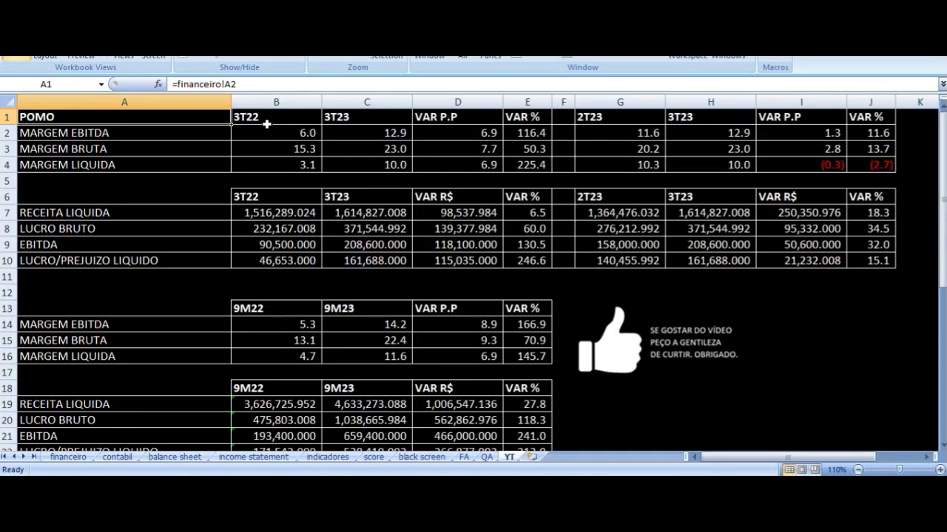
- In the Excel results sheet, highlight the compared periods in turn: 3T22 with 3T23, 2T23 with 3T23, and 9M22 with 9M23
drag(272, 120, 356, 246)
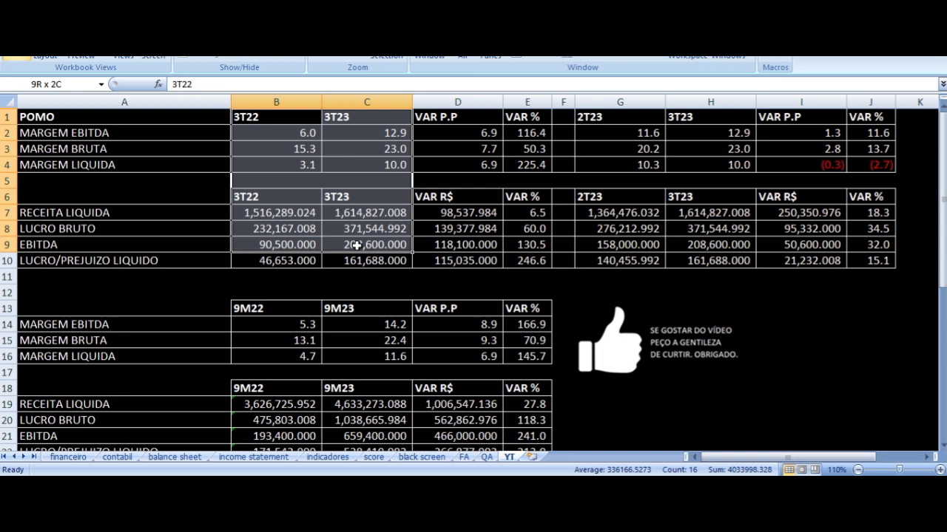
drag(636, 117, 702, 257)
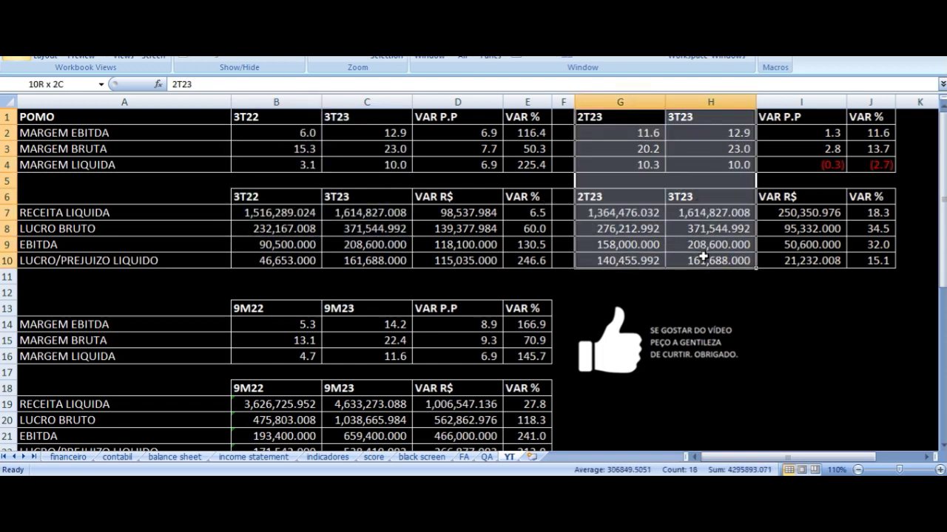
drag(290, 306, 380, 416)
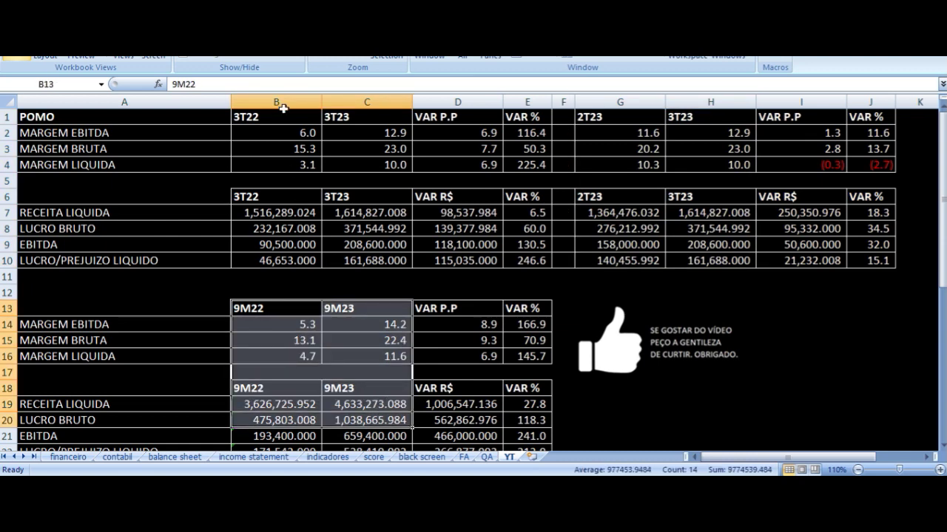
- Review the MARGEM EBITDA row for 3T22 and 3T23, including its percentage-point and percent variations
click(279, 137)
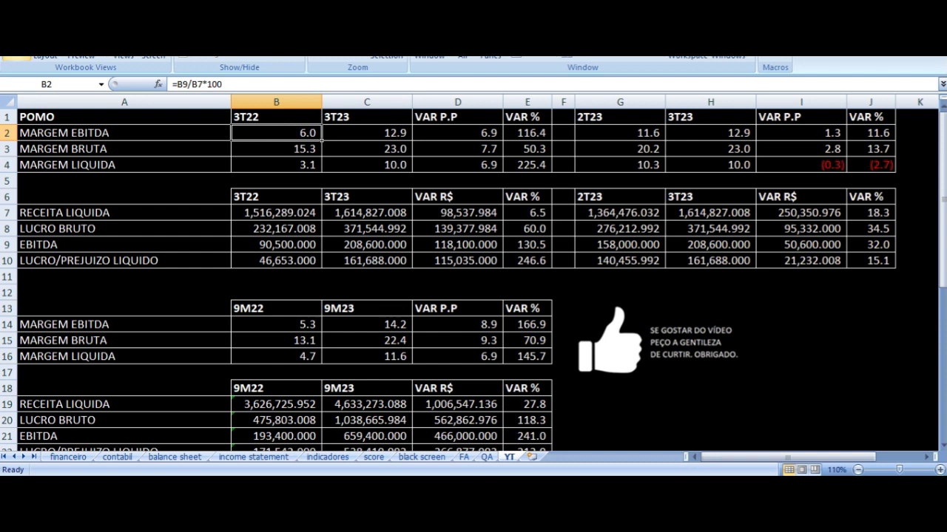
click(125, 133)
click(275, 133)
click(367, 133)
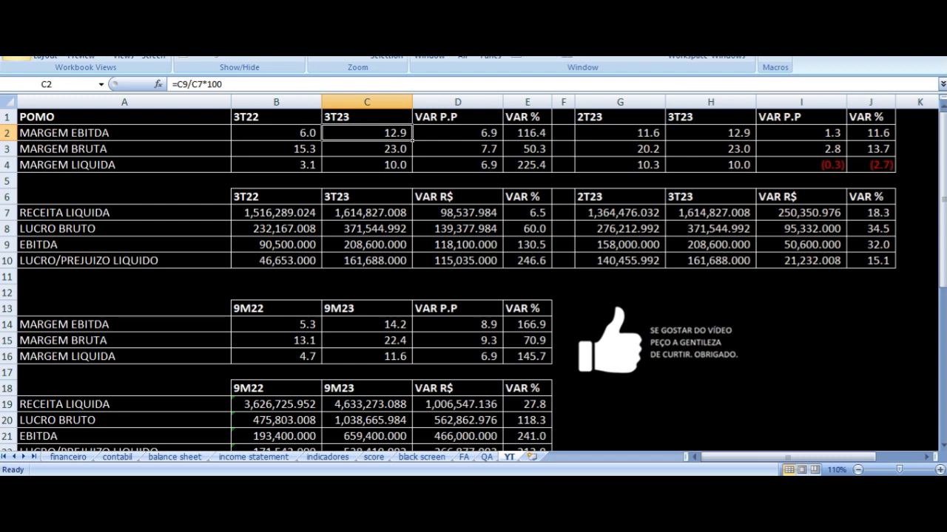
click(457, 133)
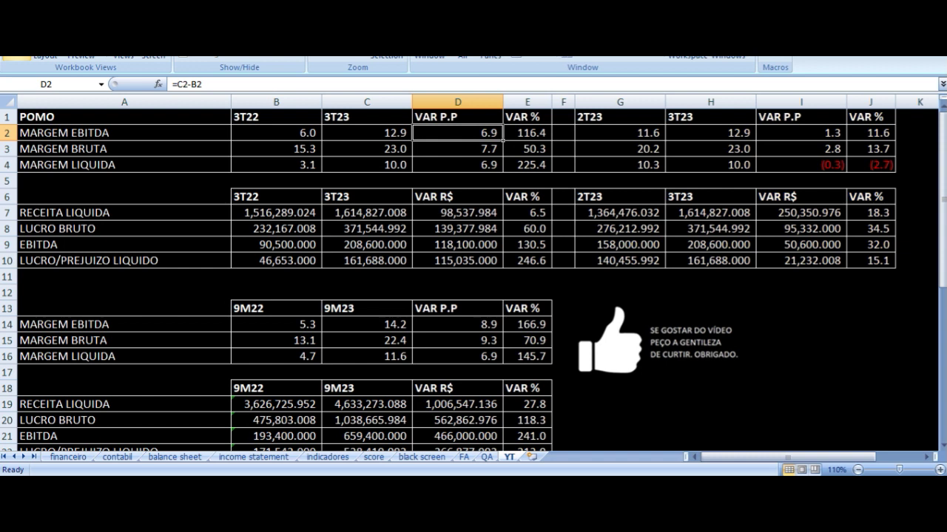
click(526, 133)
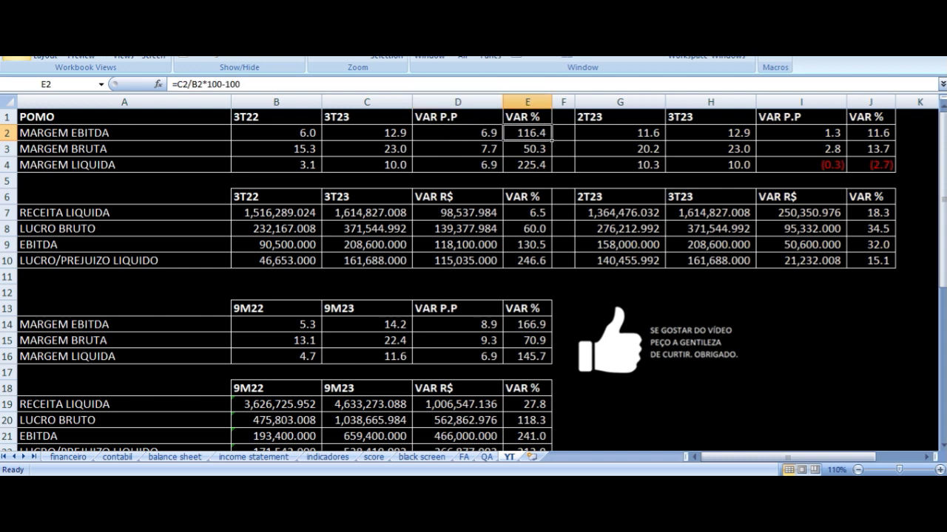
- Review the MARGEM BRUTA row cell by cell for 3T22 and 3T23, through its VAR P.P and VAR % cells
key(Down)
key(Left)
key(Left)
key(Left)
key(Left)
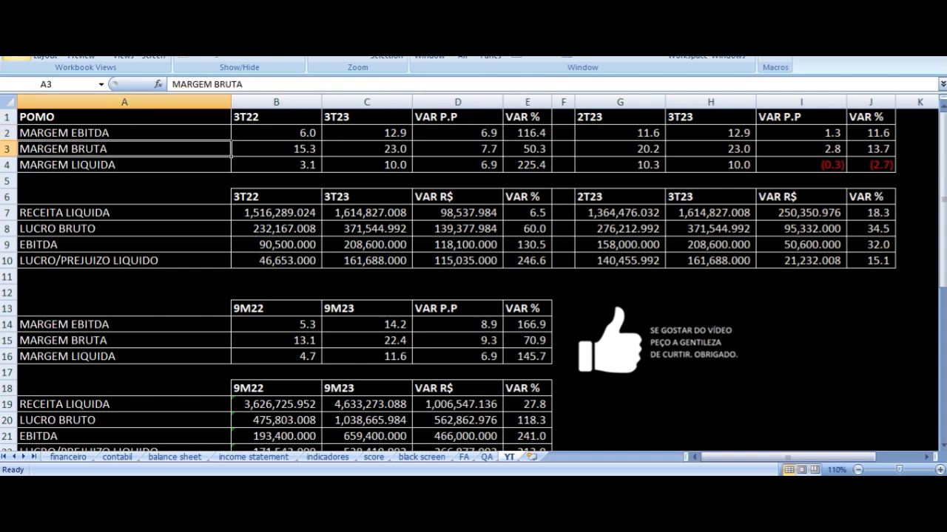
click(276, 148)
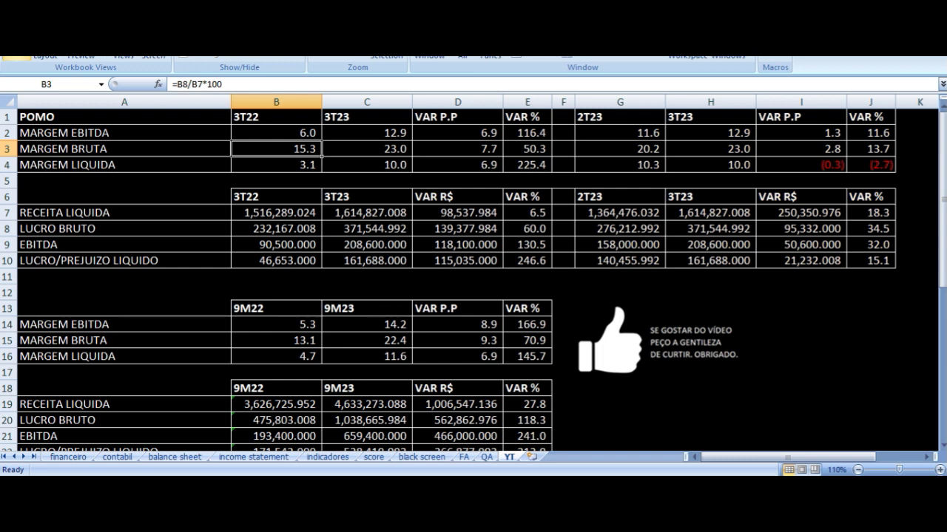
click(367, 148)
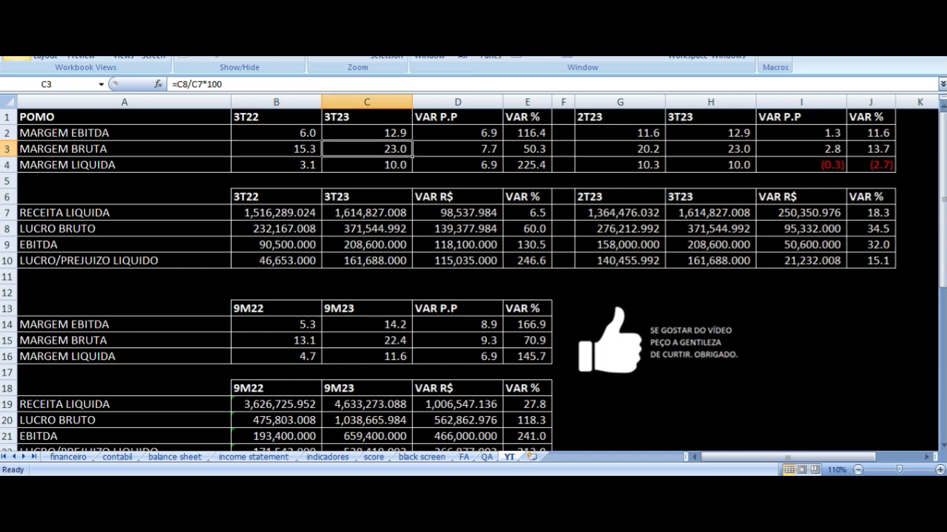
click(457, 149)
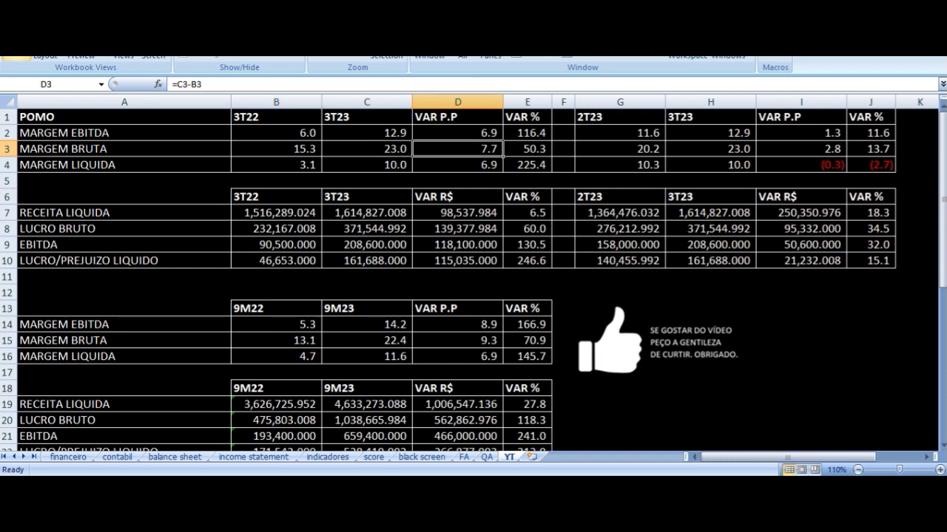
click(527, 149)
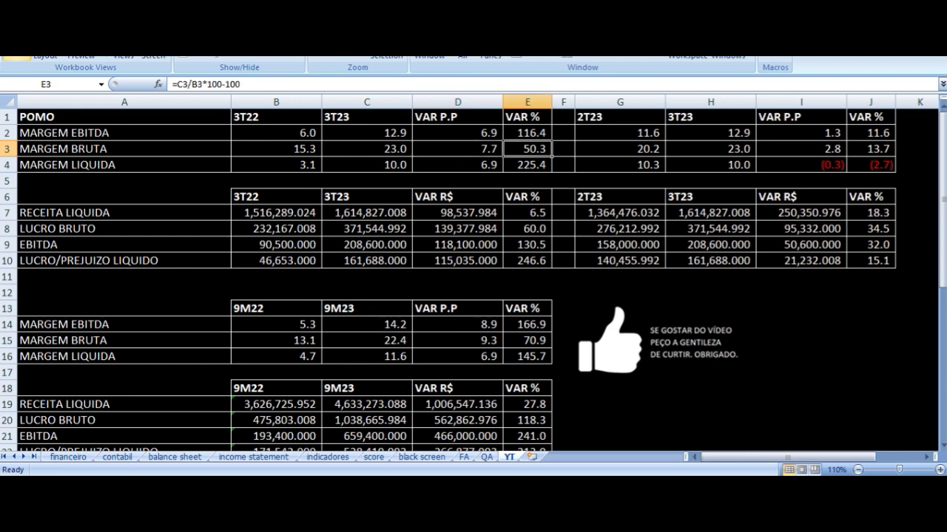
- Review the MARGEM LIQUIDA row cell by cell for 3T22 and 3T23, through its VAR P.P and VAR % cells
key(Down)
key(Left)
key(Left)
key(Left)
key(Left)
key(Right)
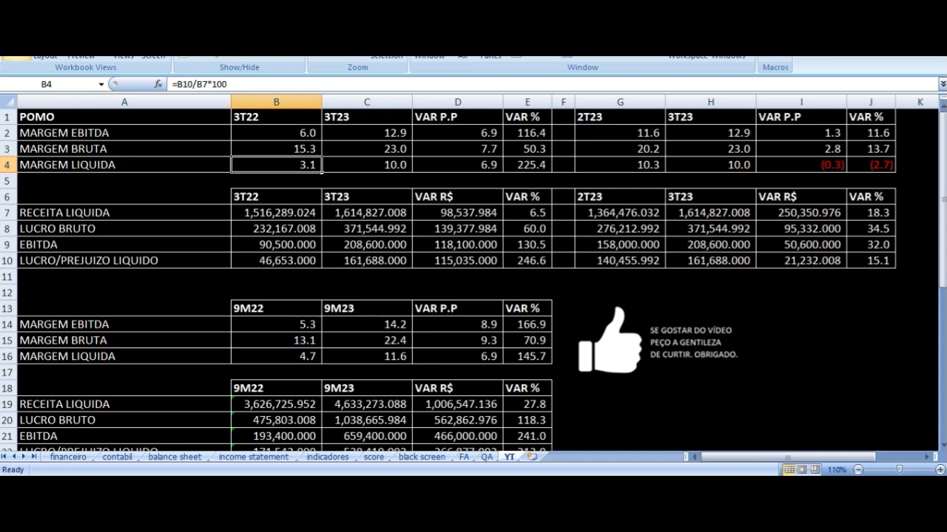
key(Right)
key(Right)
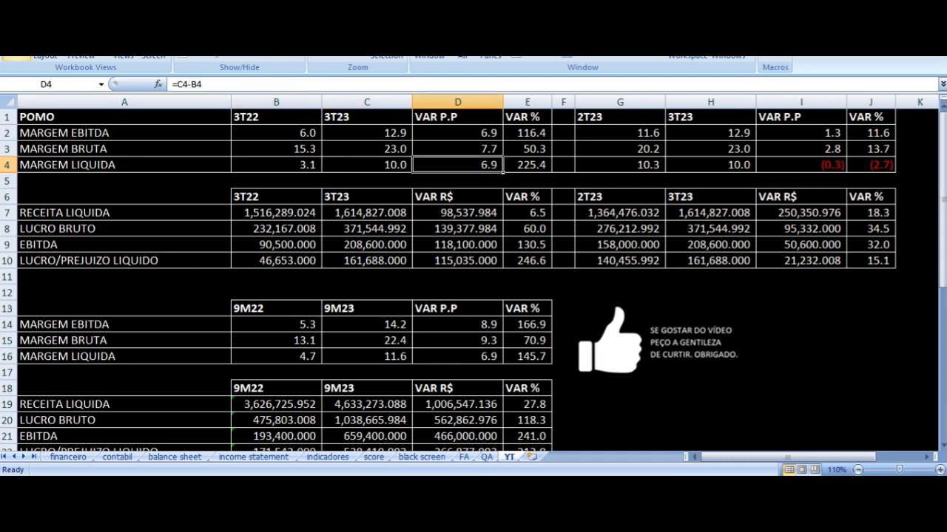
key(Right)
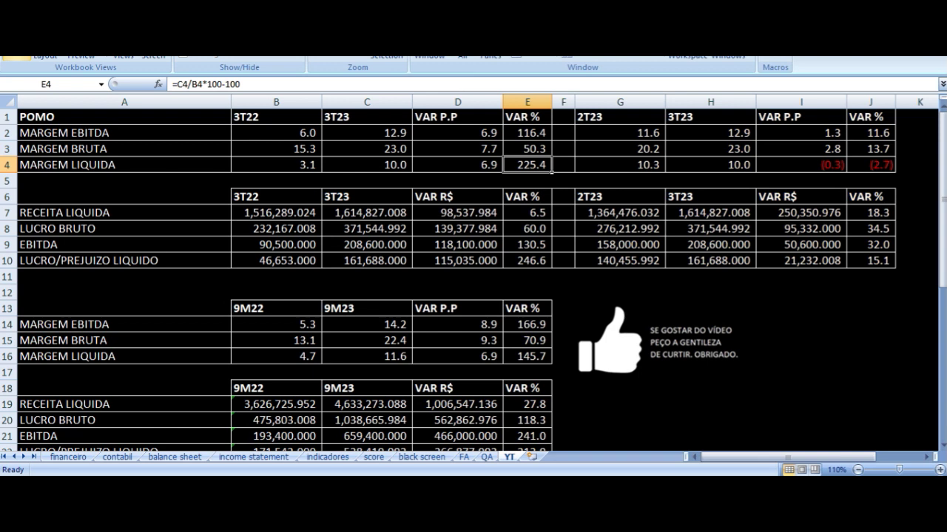
- Revisit the VAR % cells of the three margins, and review the RECEITA LIQUIDA row comparing 3T22 with 3T23
key(Up)
key(Up)
key(Down)
key(Down)
key(Down)
key(Down)
key(Down)
key(Left)
key(Left)
key(Left)
key(Left)
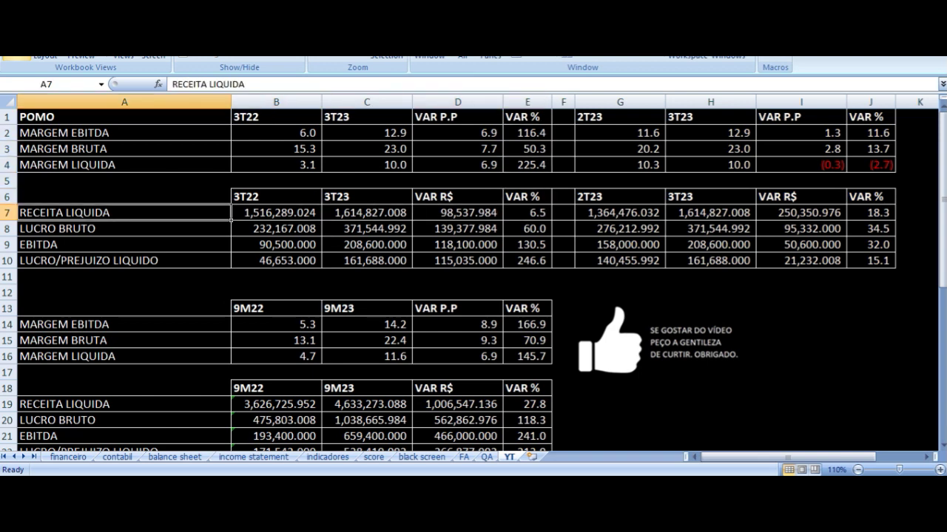
key(Right)
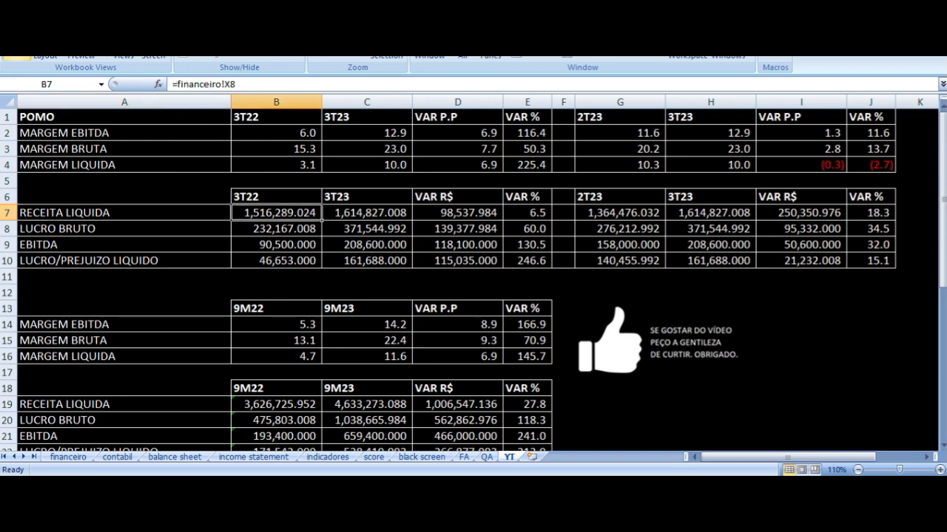
key(Right)
key(Right)
key(Right)
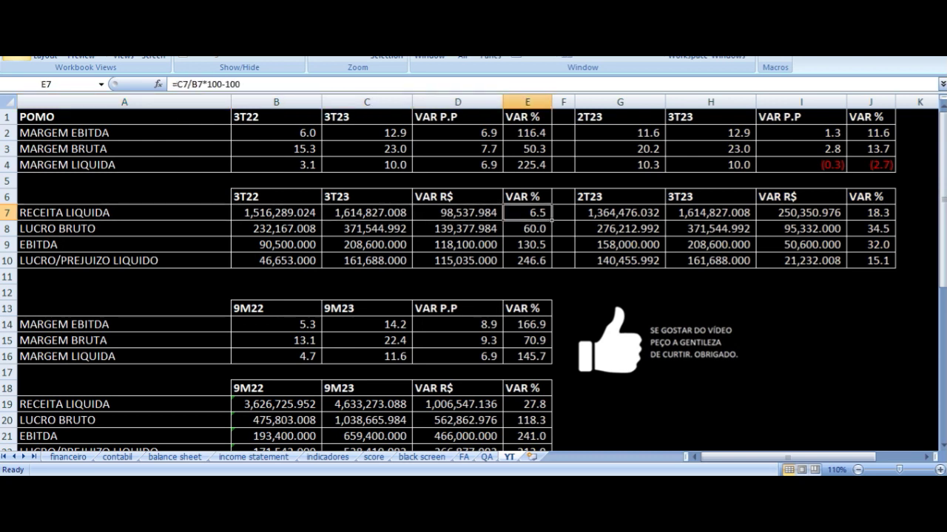
- Review the LUCRO BRUTO row for 3T22 and 3T23, along with its VAR R$ and VAR % cells
key(Down)
key(Left)
key(Left)
key(Left)
key(Left)
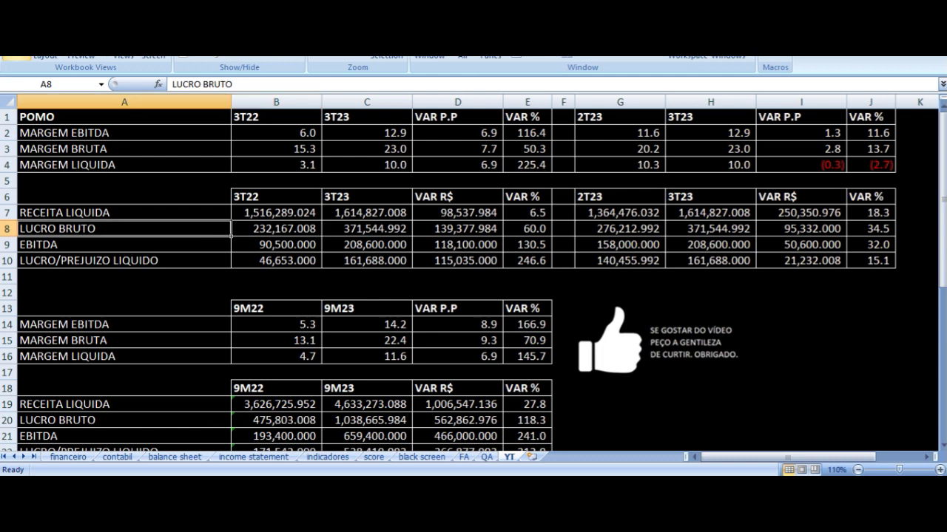
click(276, 229)
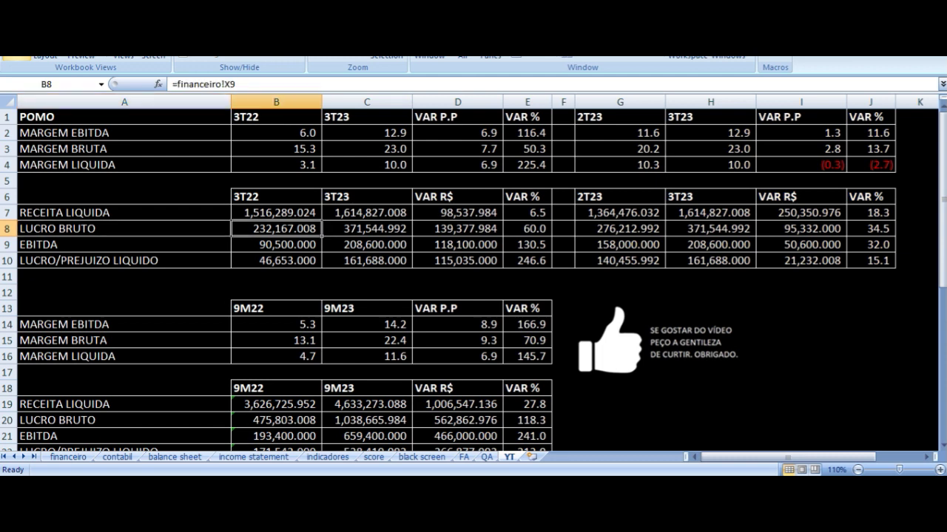
key(Right)
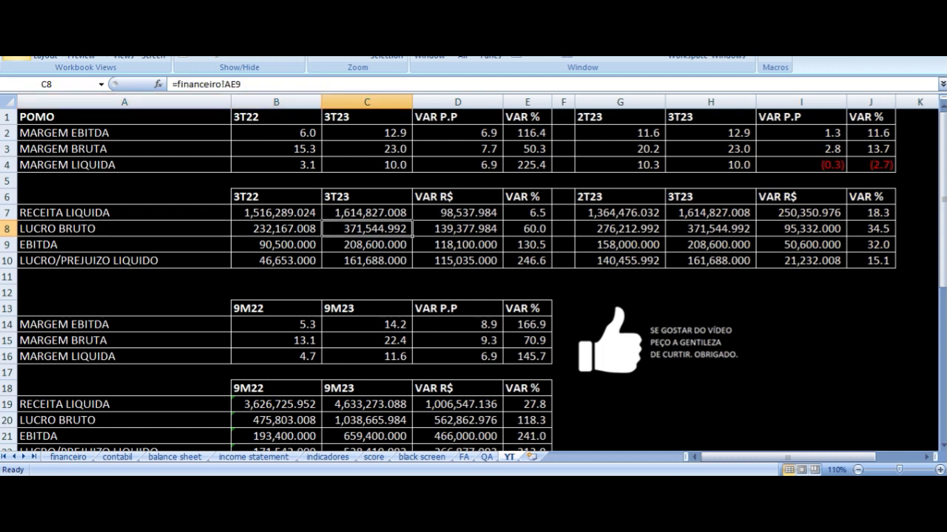
key(Right)
key(Right)
- Review the EBITDA row in the R$ table for 3T22 and 3T23, along with its variation cells
key(Down)
key(Left)
key(Left)
key(Left)
key(Left)
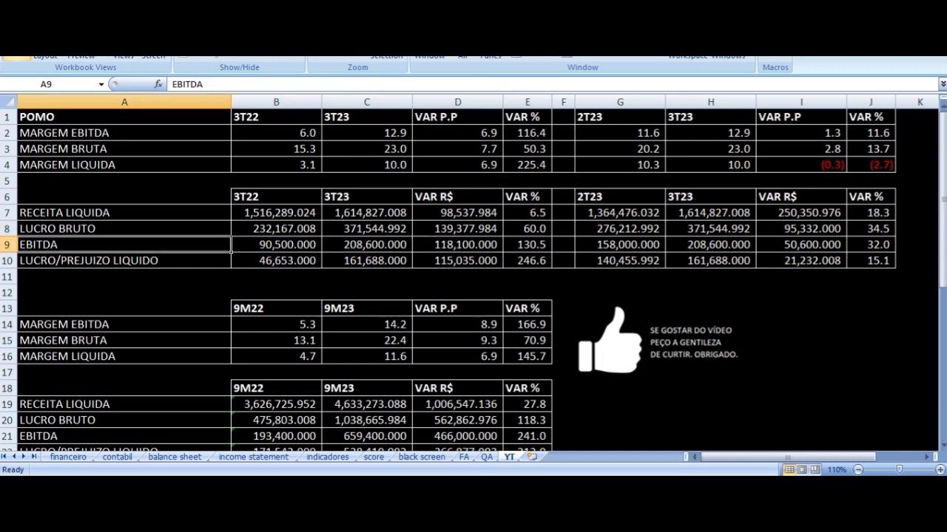
key(Right)
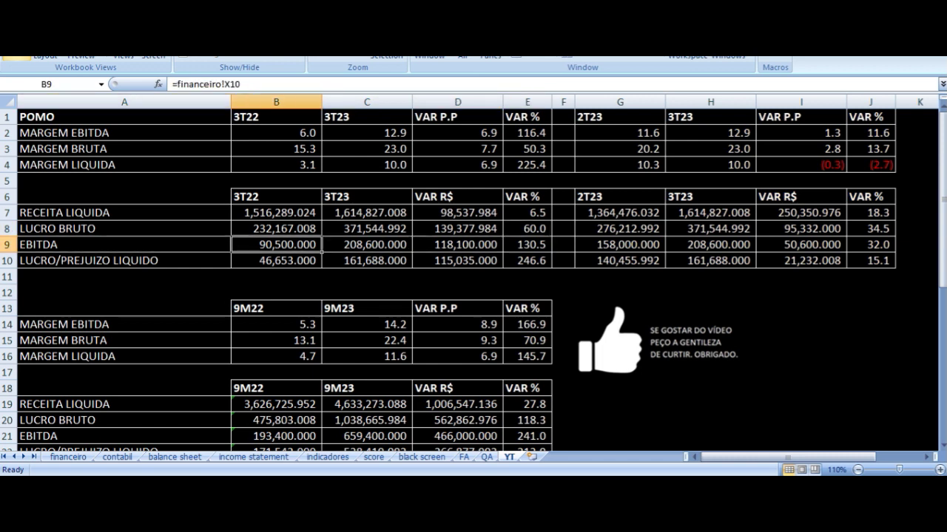
key(Right)
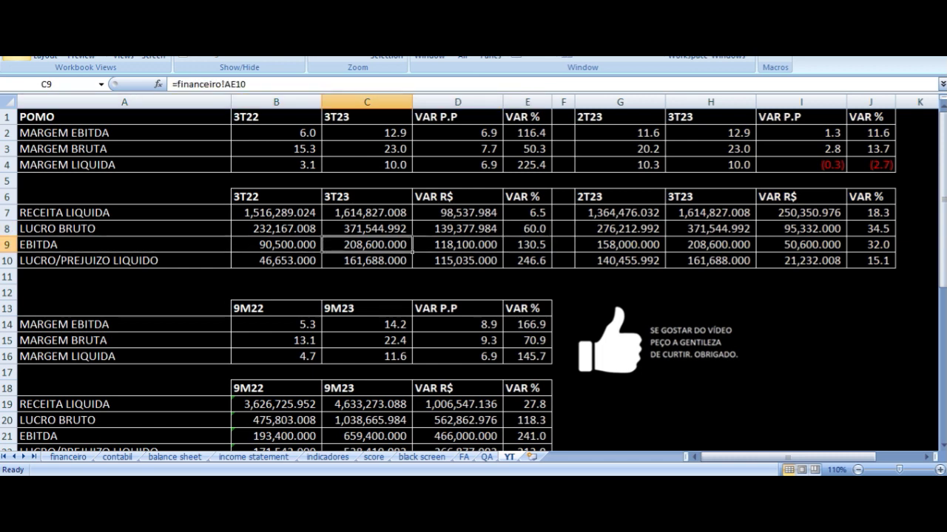
key(Right)
key(Right)
- Review the LUCRO/PREJUIZO LIQUIDO row for 3T22 and 3T23, along with its VAR R$ and VAR % cells
key(Down)
key(Left)
key(Left)
key(Left)
key(Left)
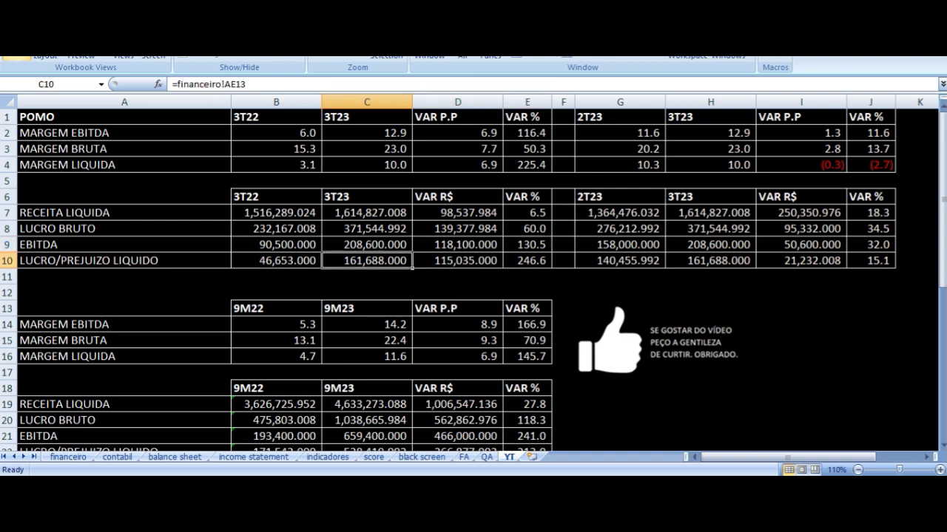
key(Right)
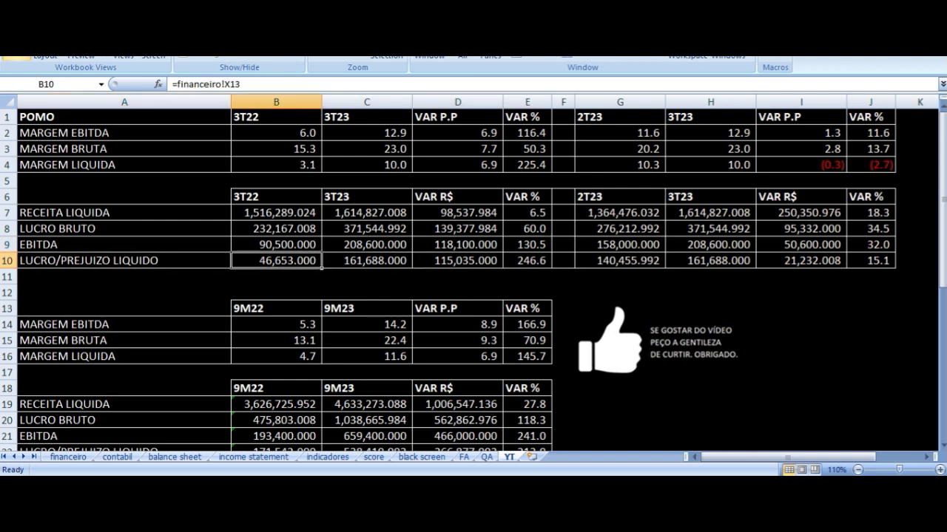
key(Right)
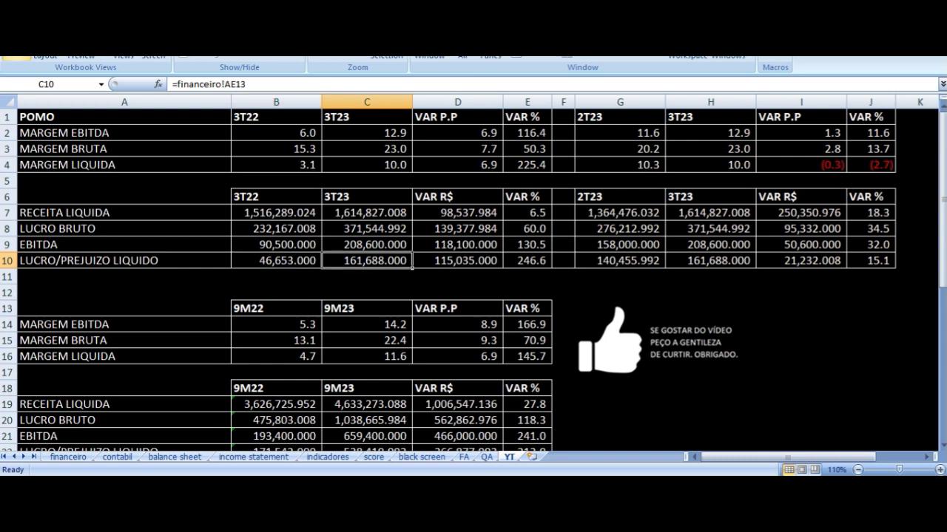
key(Right)
key(Right)
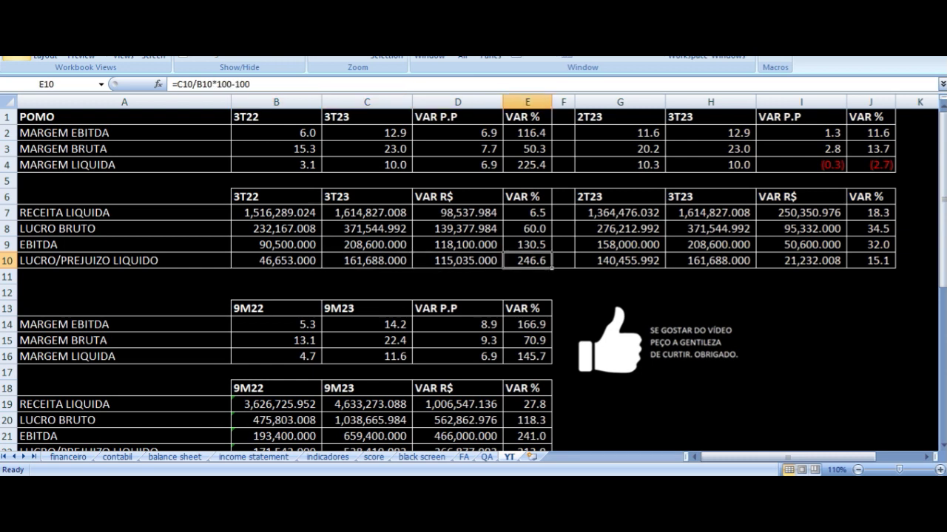
key(Left)
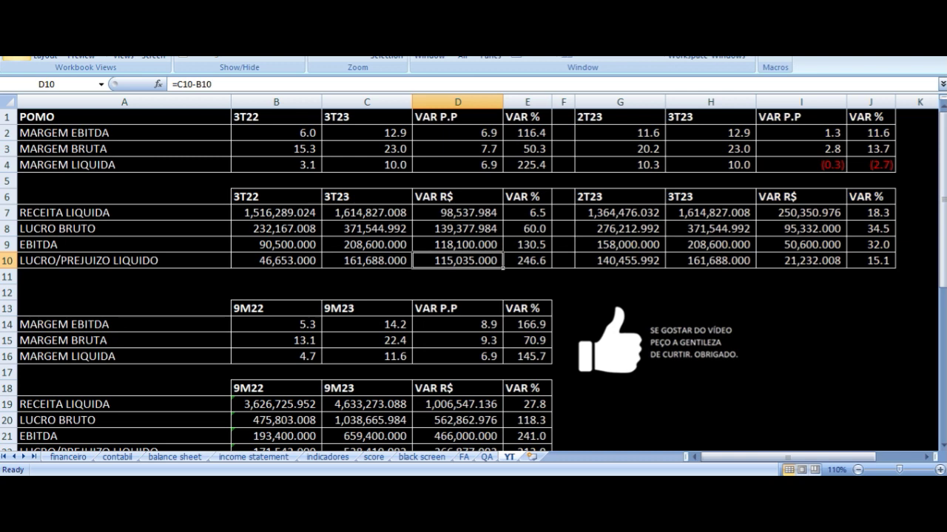
- Move to the 2T23 versus 3T23 comparison and review its MARGEM EBITDA row through the VAR P.P and VAR % cells
key(Right)
key(Right)
key(Right)
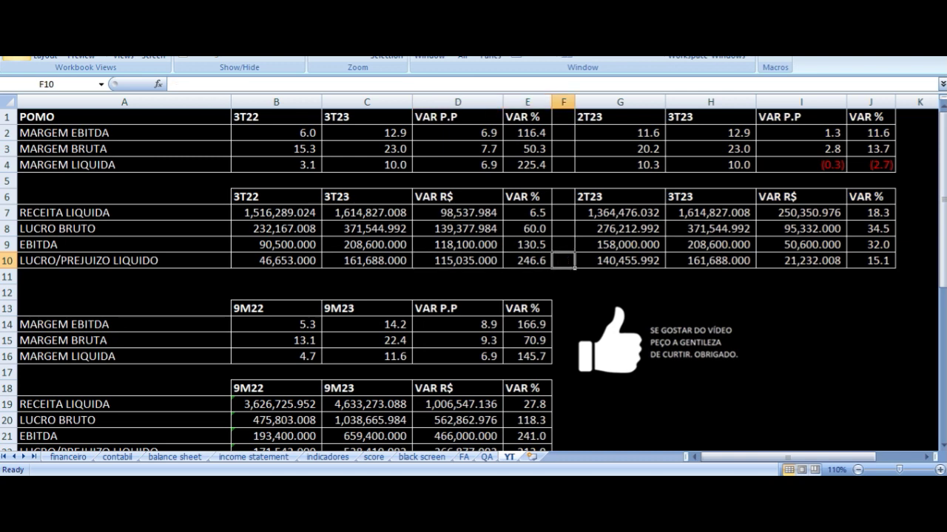
key(Up)
key(Up)
key(Up)
key(Up)
key(Up)
key(Up)
key(Up)
key(Up)
key(Up)
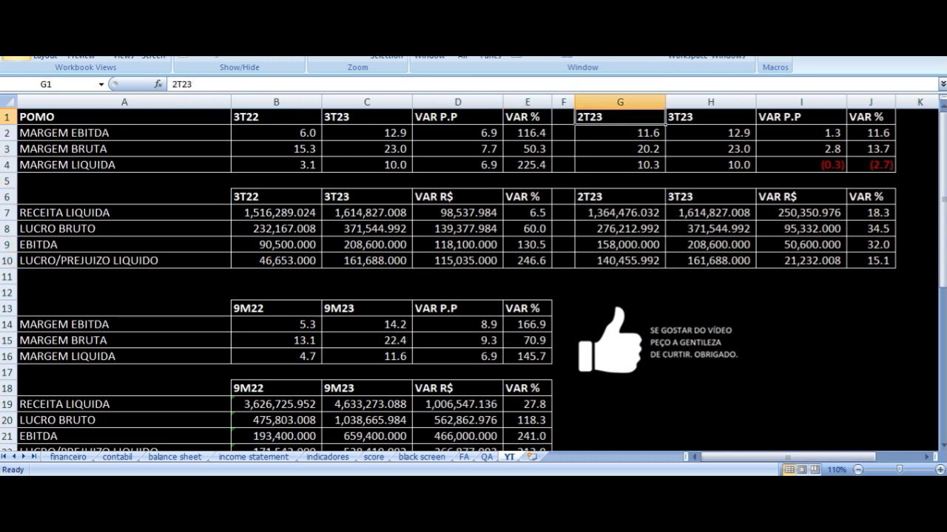
key(Down)
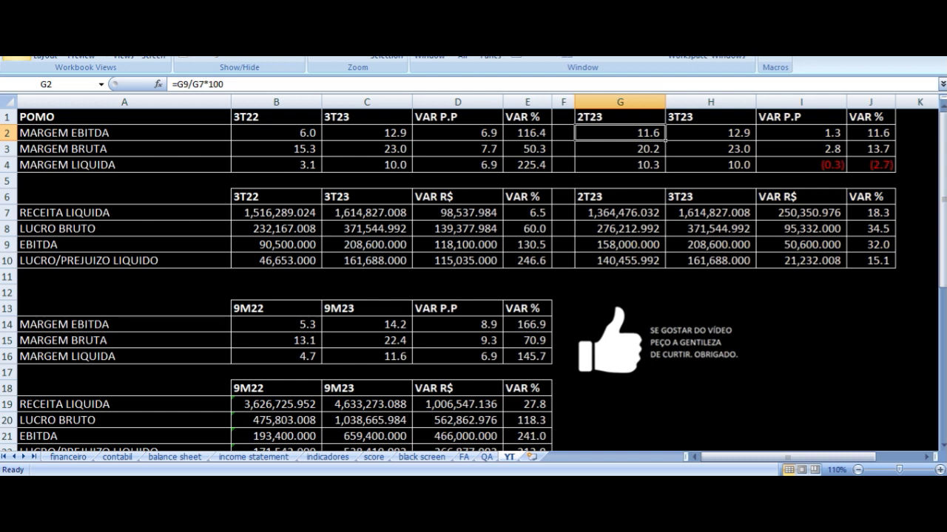
key(Right)
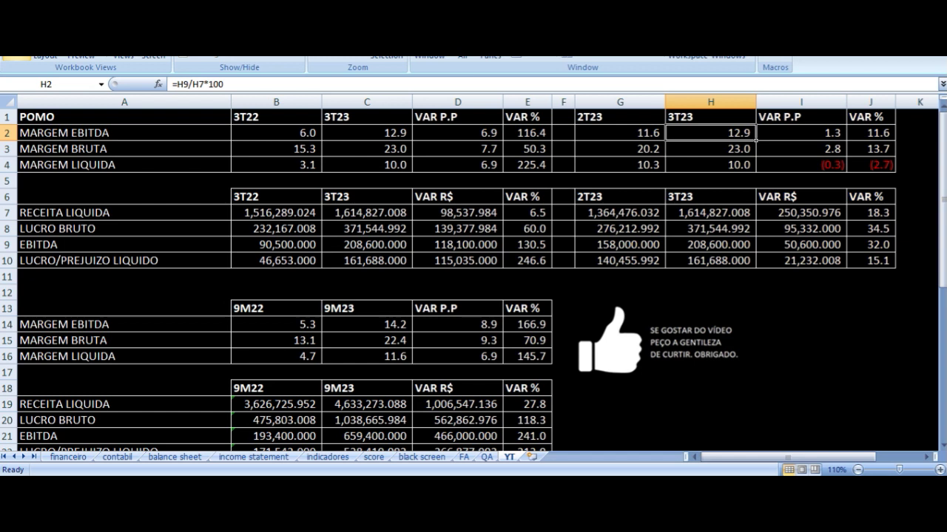
key(Right)
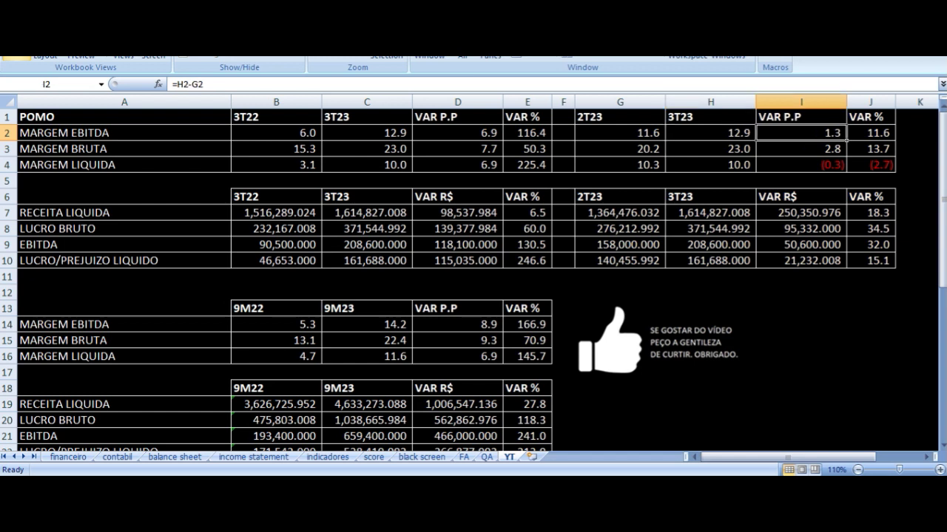
key(Right)
- Review the MARGEM BRUTA row for 2T23 and 3T23, along with its VAR P.P and VAR % cells
key(Down)
key(Left)
key(Left)
key(Left)
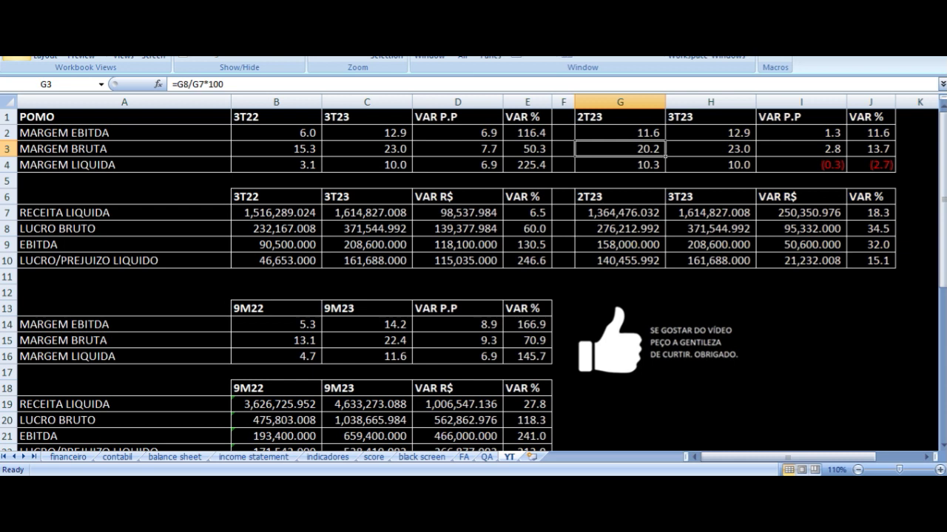
key(Right)
key(Right)
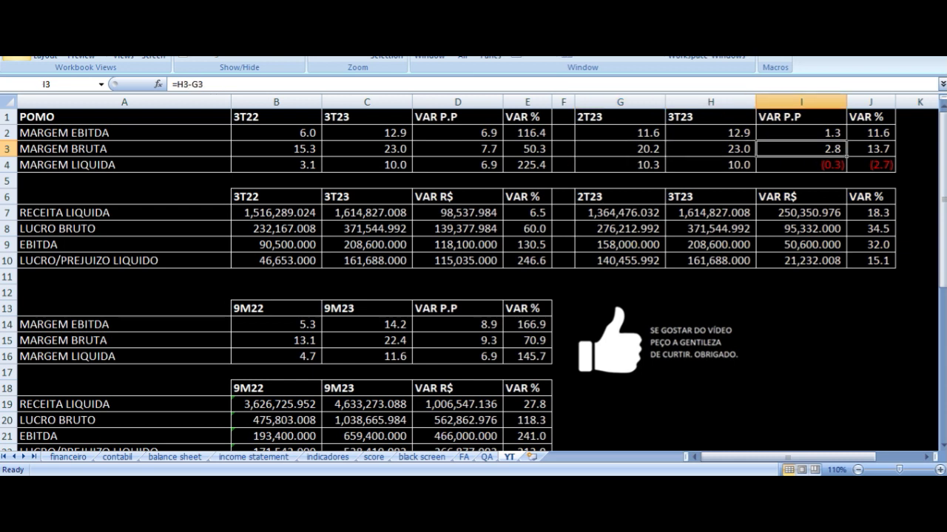
key(Up)
key(Up)
key(Down)
key(Down)
key(Right)
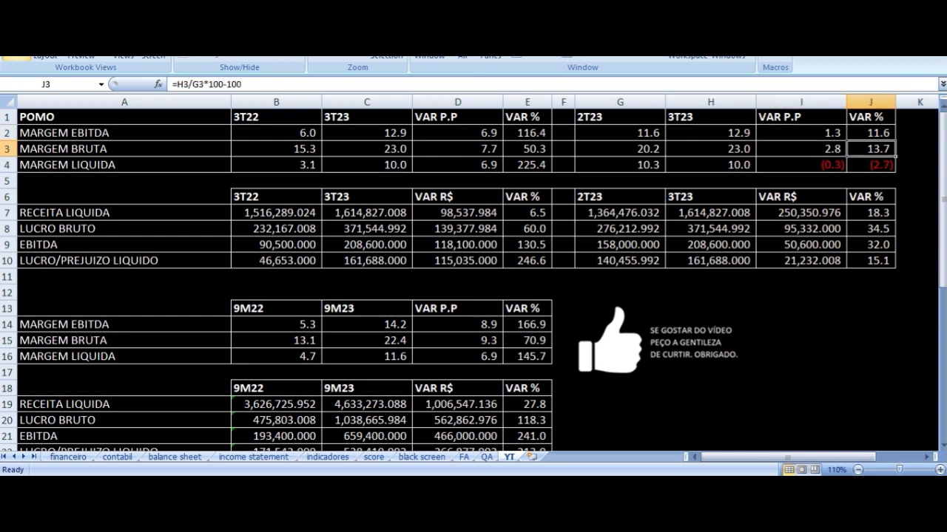
- Review the MARGEM LIQUIDA row for 2T23 and 3T23, through its VAR P.P and VAR % cells
key(Down)
key(Left)
key(Left)
key(Left)
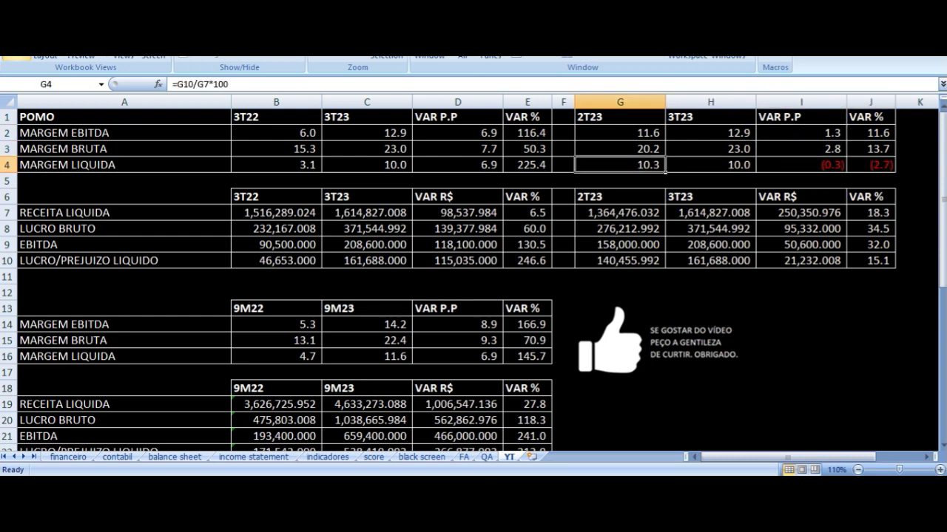
key(Right)
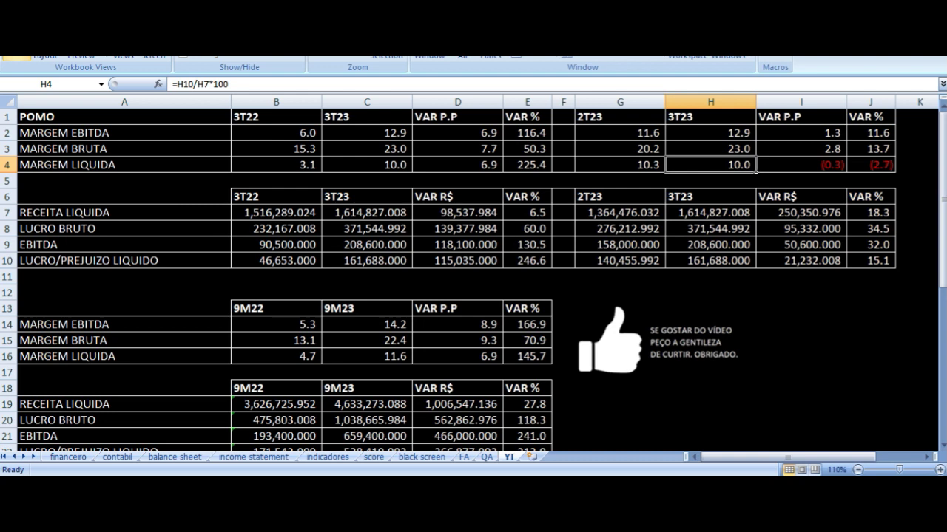
key(Right)
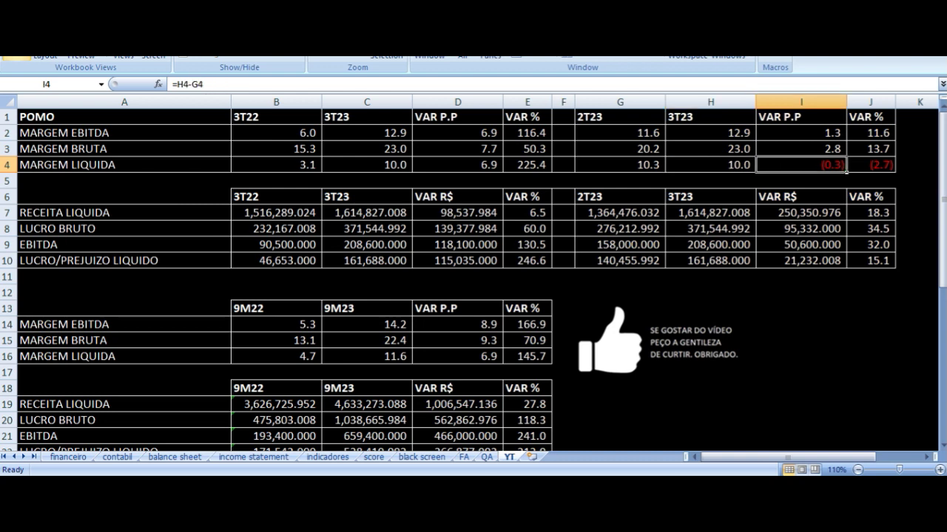
key(Right)
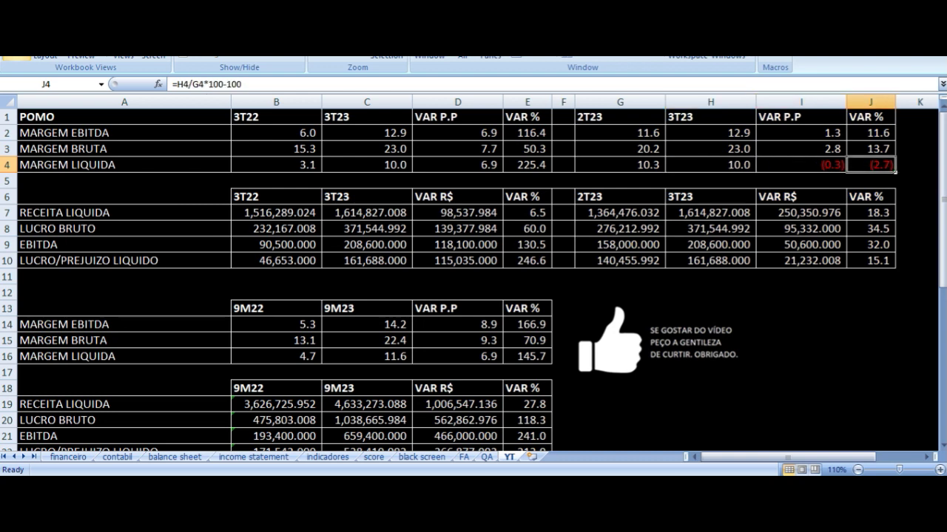
key(Left)
key(Left)
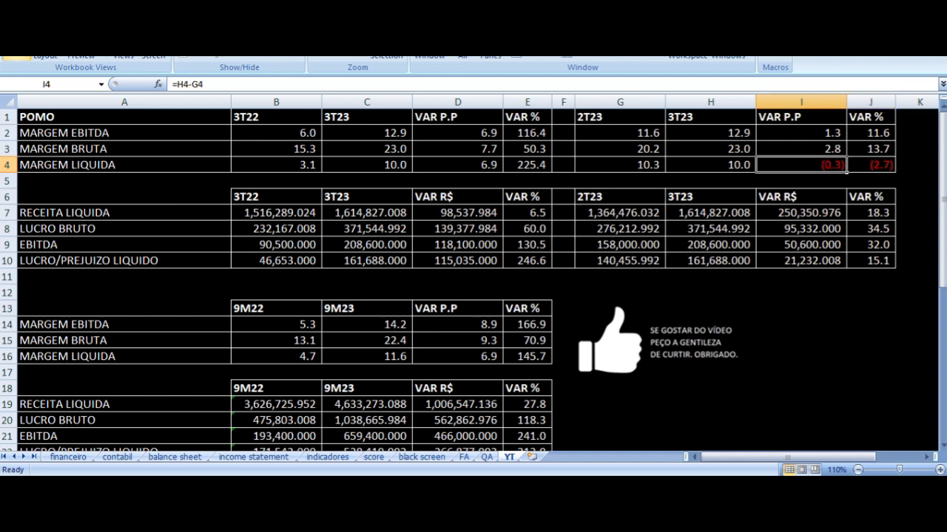
- Re-examine the VAR P.P and VAR % cells of MARGEM LIQUIDA in the 2T23 versus 3T23 comparison
key(Right)
key(Right)
key(Left)
key(Left)
key(Left)
key(Right)
key(Right)
key(Right)
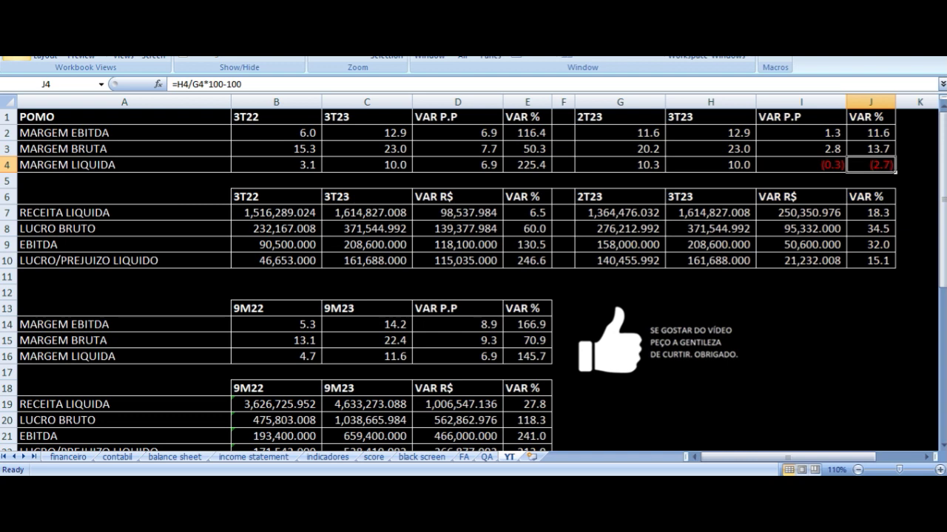
- Go to the R$ table and look across its header row back to the 3T22 versus 3T23 comparison
key(Down)
key(Down)
key(Down)
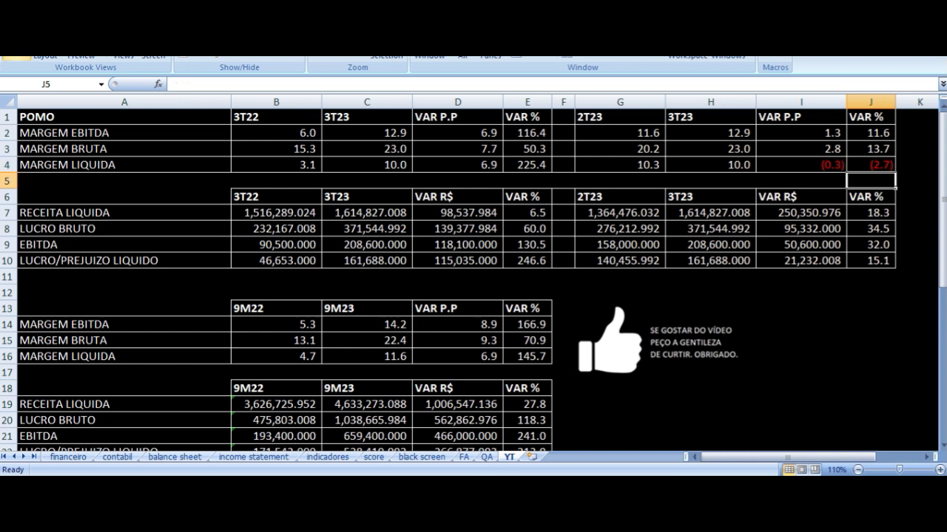
key(Up)
key(Left)
key(Left)
key(Left)
key(Left)
key(Left)
key(Left)
key(Left)
key(Left)
key(Left)
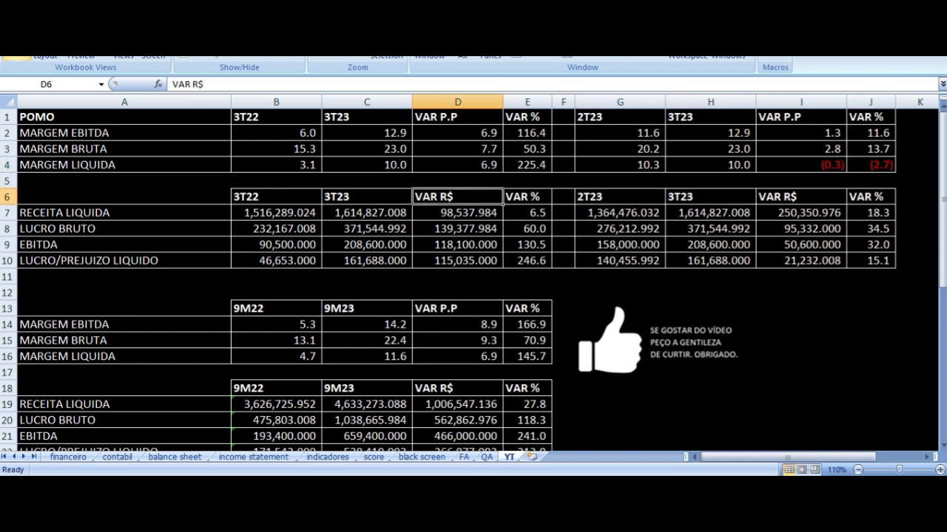
- Review the RECEITA LIQUIDA row for 2T23 and 3T23, along with its VAR R$ and VAR % cells
key(Right)
key(Right)
key(Right)
key(Right)
key(Right)
key(Down)
key(Down)
key(Right)
key(Right)
key(Up)
key(Left)
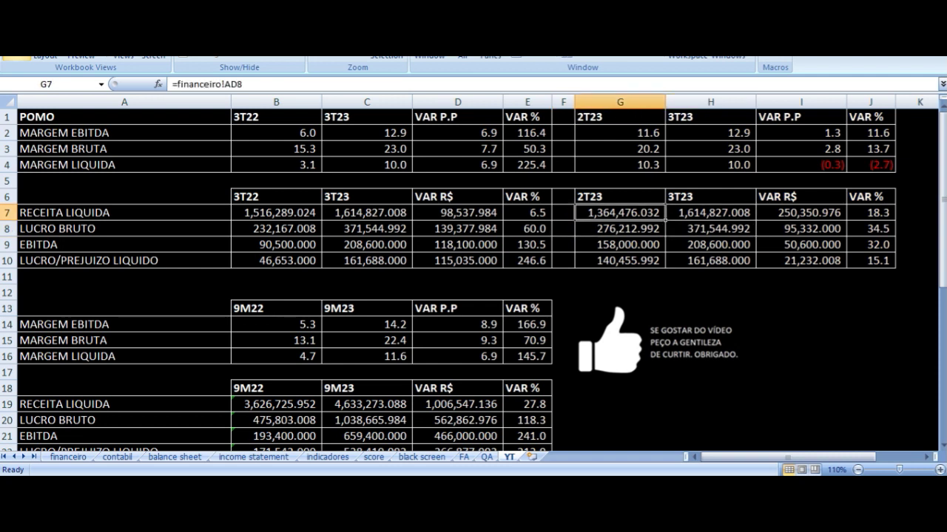
key(Right)
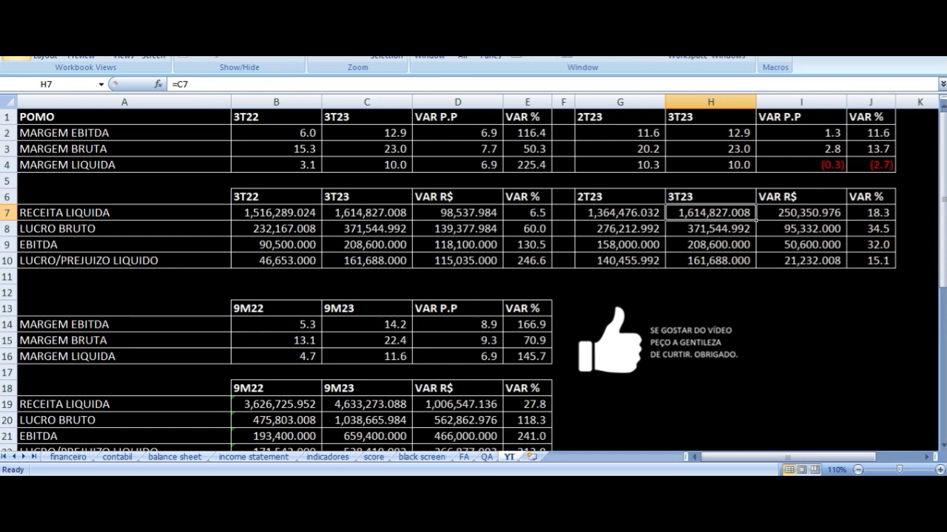
key(Right)
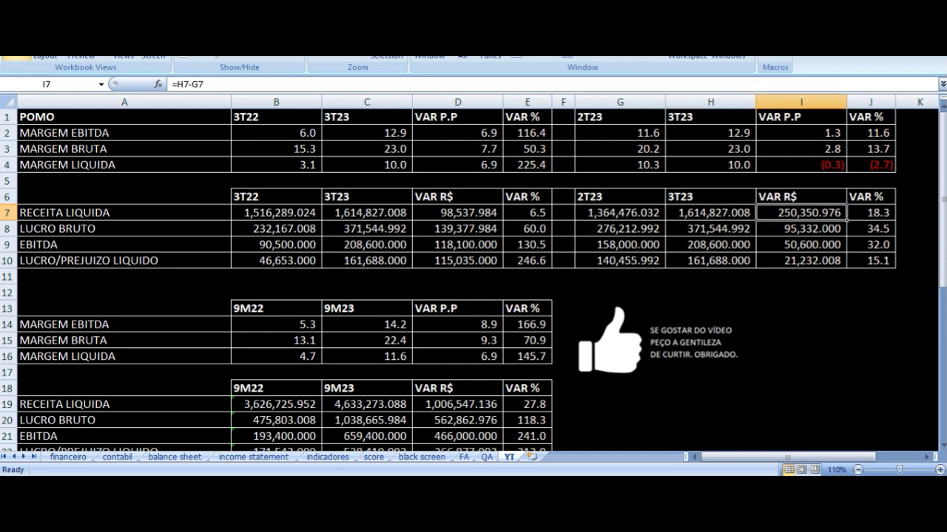
key(Right)
- Review the LUCRO BRUTO row for 2T23 and 3T23, through its VAR R$ and VAR % cells
key(Down)
key(Left)
key(Left)
key(Left)
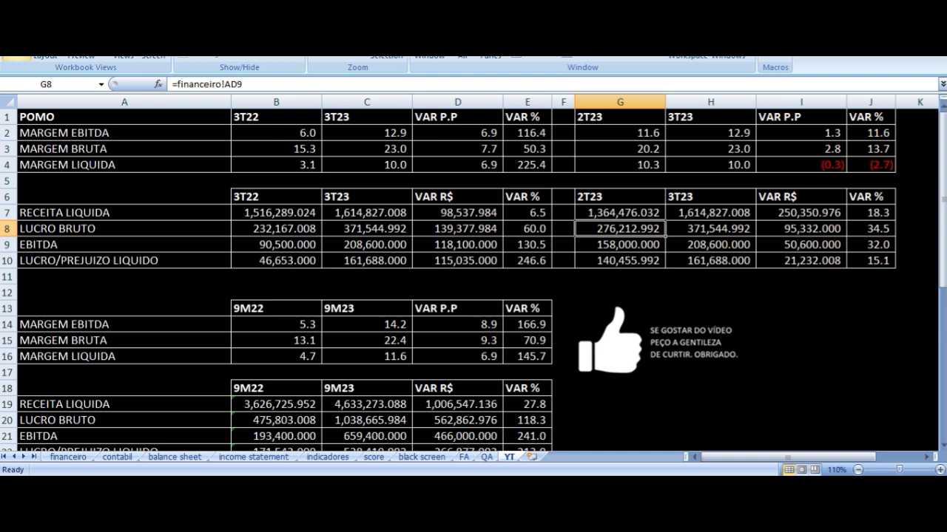
key(Right)
key(Right)
key(Right)
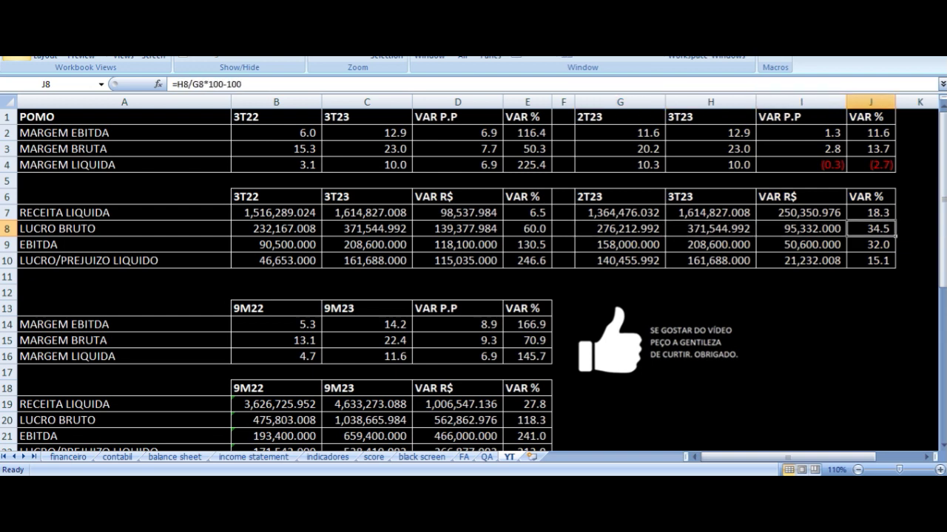
- Review the EBITDA row in the R$ table for 2T23 and 3T23, along with its variation cells
key(Down)
key(Left)
key(Left)
key(Left)
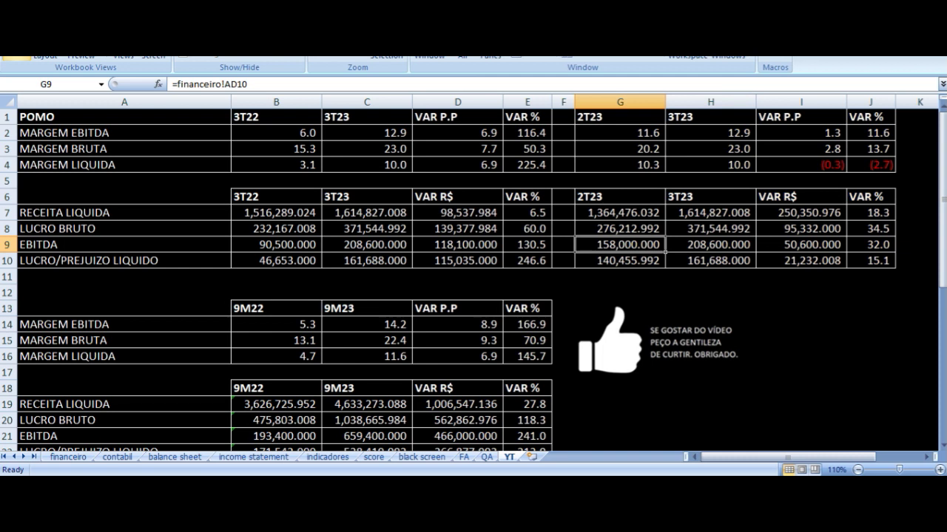
key(Right)
key(Right)
key(Right)
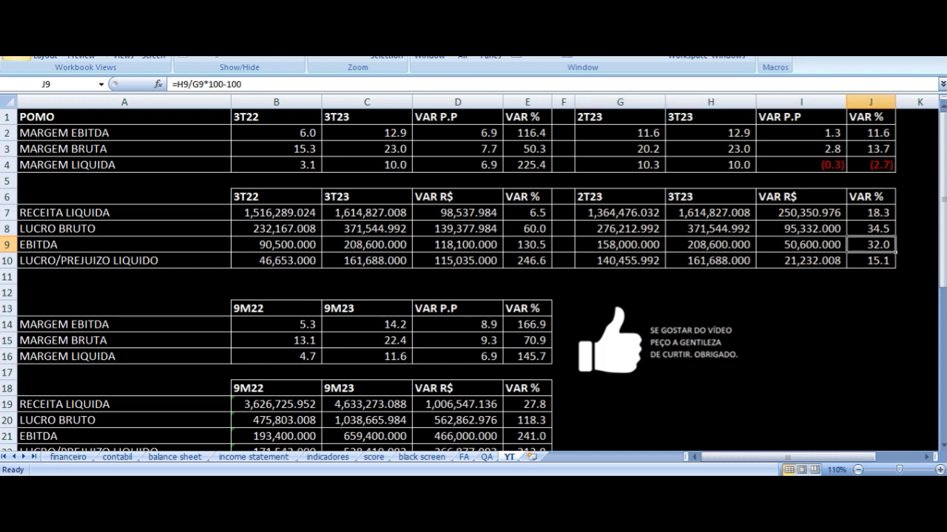
- Review the LUCRO/PREJUIZO LIQUIDO row for 2T23 and 3T23, along with its VAR R$ and VAR % cells
key(Down)
key(Left)
key(Left)
key(Left)
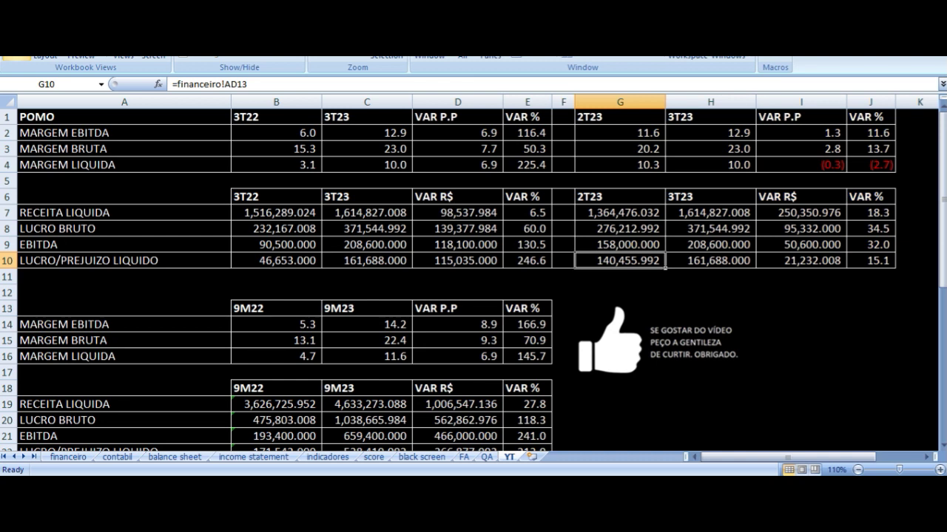
key(Right)
key(Right)
key(Right)
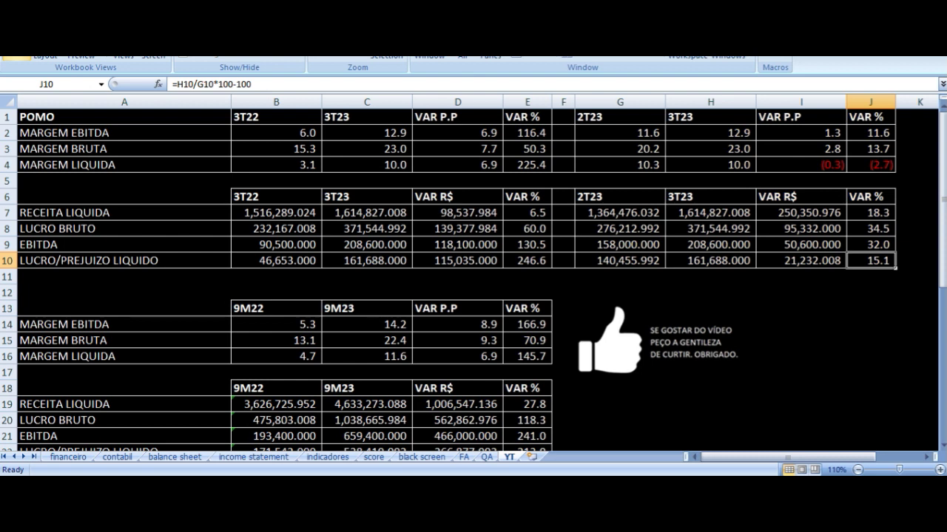
- Revisit the 2T23 versus 3T23 VAR % column from LUCRO/PREJUIZO LIQUIDO back up to MARGEM LIQUIDA
key(Up)
key(Up)
key(Up)
key(Up)
key(Up)
key(Up)
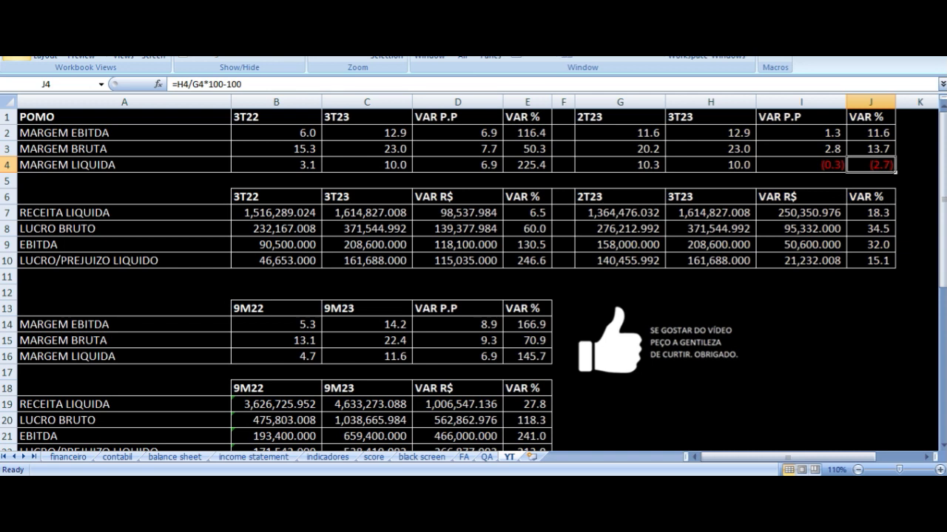
- Look back across the MARGEM LIQUIDA row over both quarterly comparisons, ending at the 2T23 column of the R$ table
key(Left)
key(Left)
key(Left)
key(Left)
key(Left)
key(Left)
key(Left)
key(Right)
key(Right)
key(Right)
key(Right)
key(Down)
key(Down)
key(Down)
- Go to the 9M22 versus 9M23 margin table and look over its two period headings
click(620, 292)
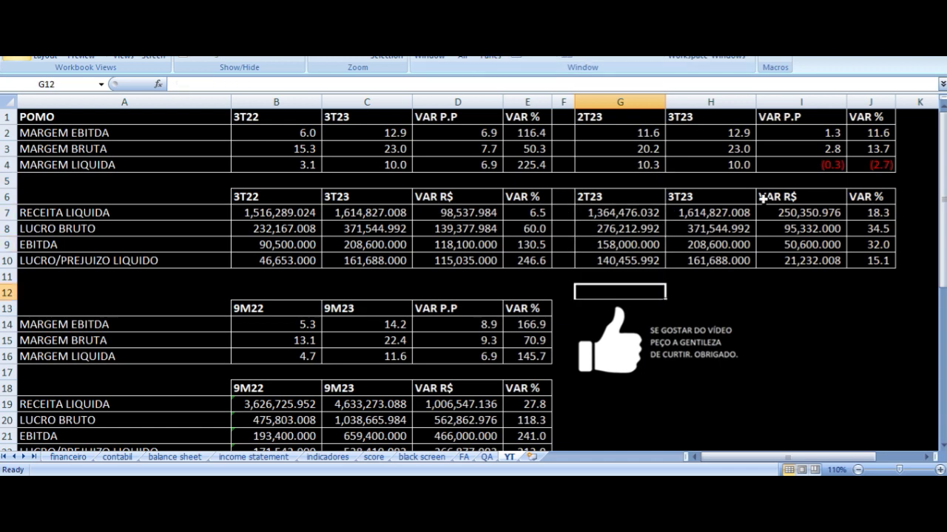
scroll(687, 334, down, 2)
scroll(686, 334, down, 1)
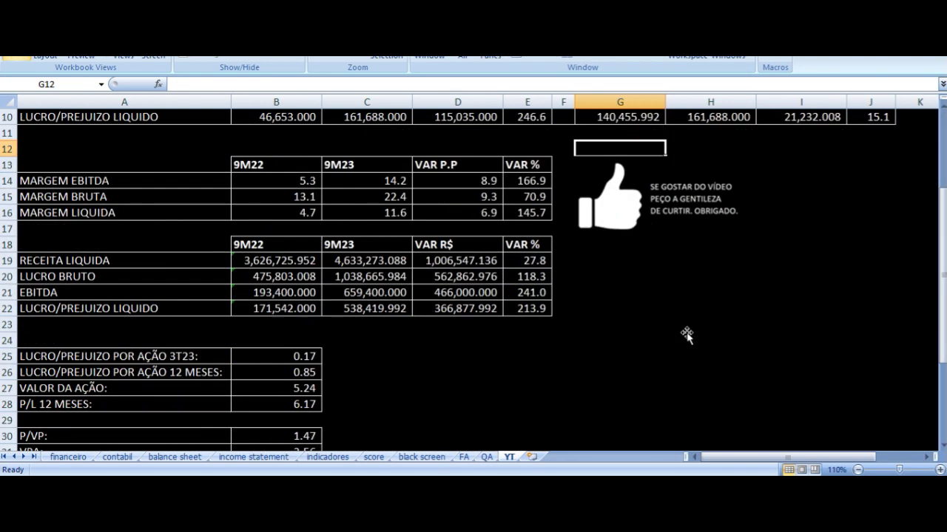
scroll(687, 332, up, 1)
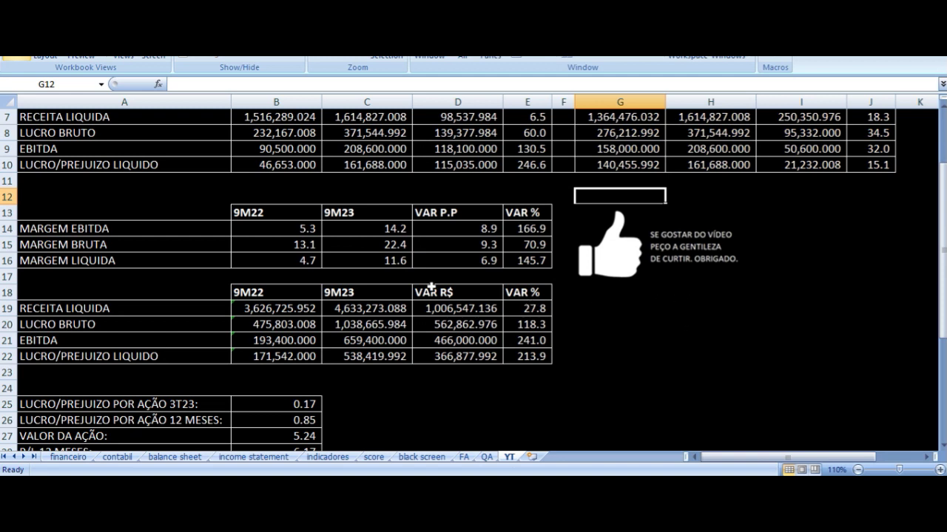
click(264, 230)
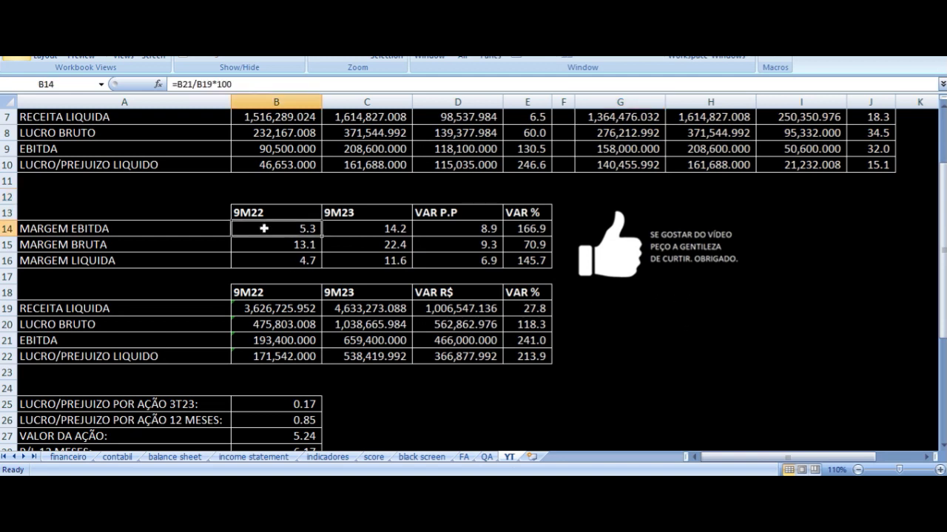
key(Left)
key(Right)
key(Up)
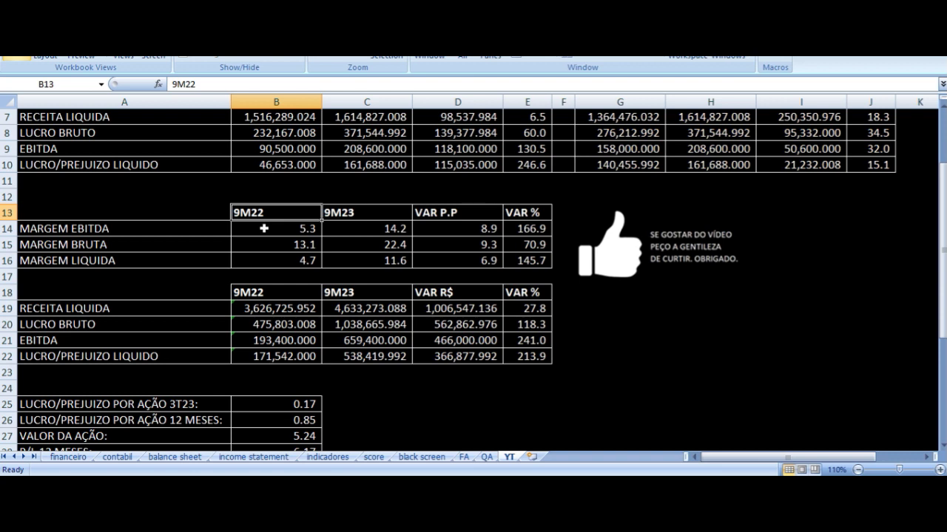
key(Right)
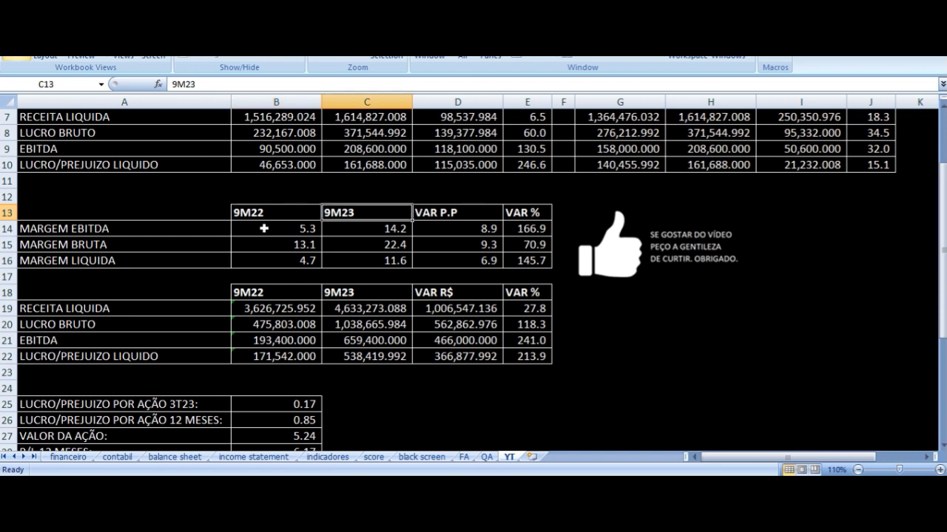
- Review the MARGEM EBITDA row for 9M22 and 9M23, along with its VAR P.P and VAR % cells
key(Down)
key(Left)
key(Left)
key(Right)
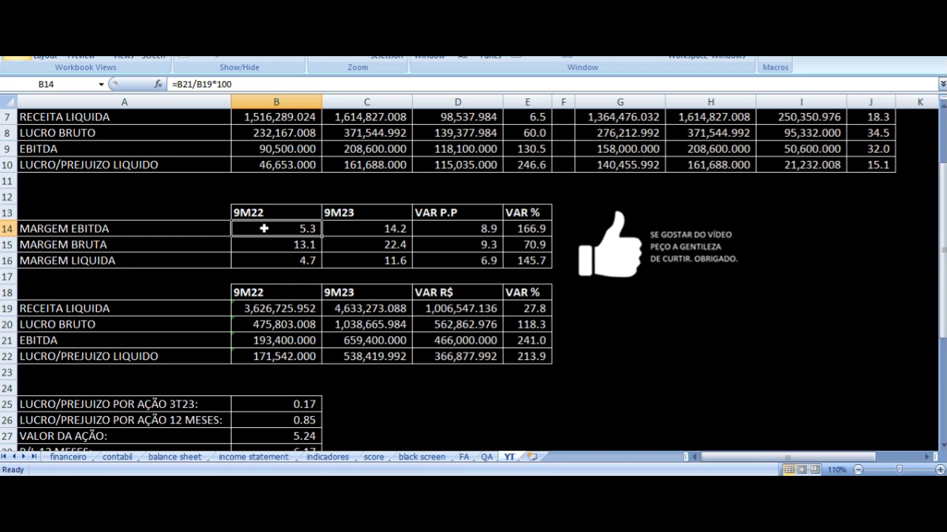
key(Right)
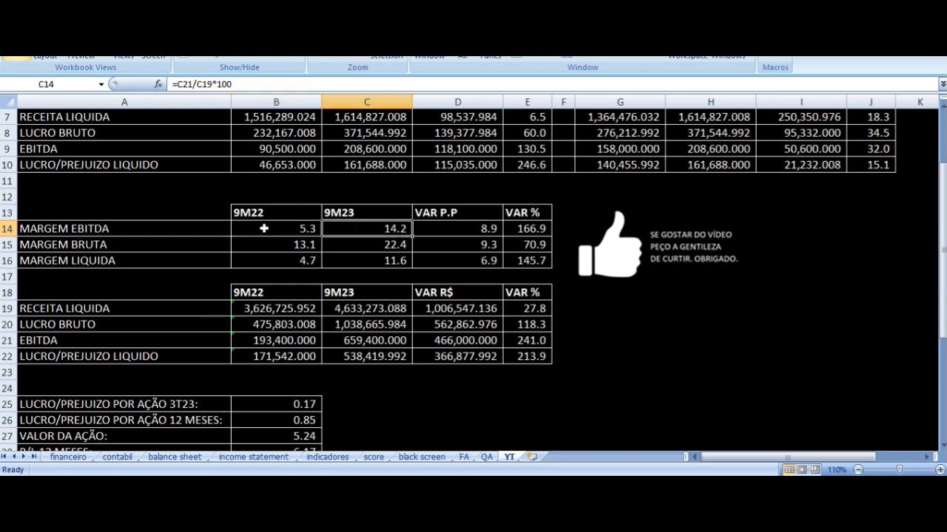
key(Right)
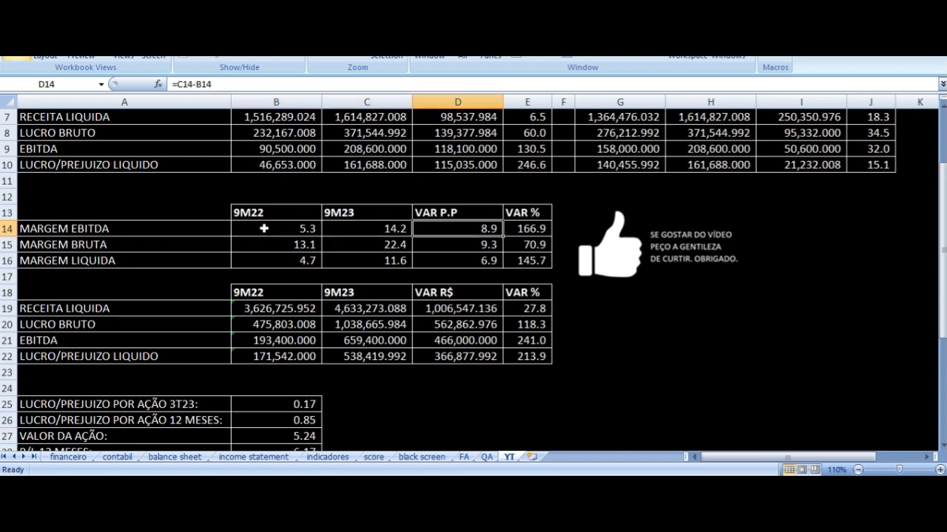
key(Right)
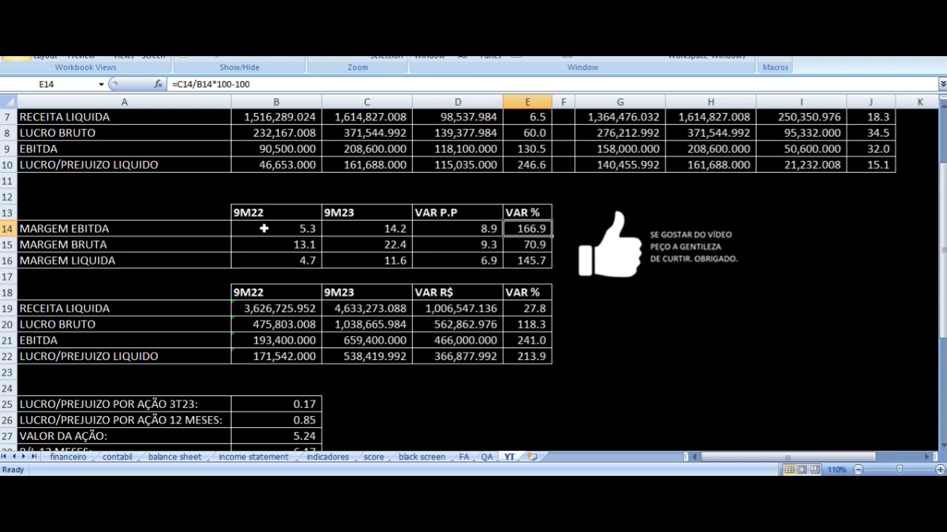
- Review the MARGEM BRUTA row for 9M22 and 9M23, along with its VAR P.P and VAR % cells
key(Down)
key(Left)
key(Left)
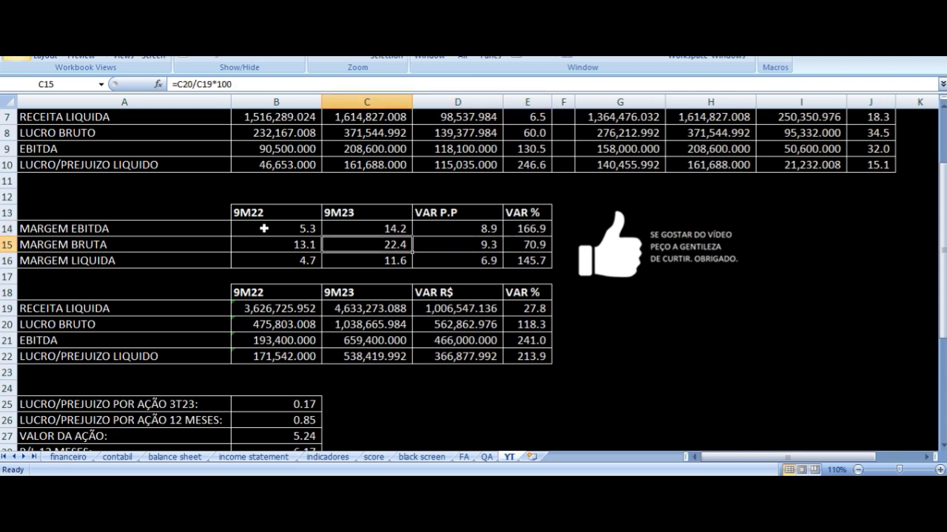
key(Left)
key(Left)
key(Right)
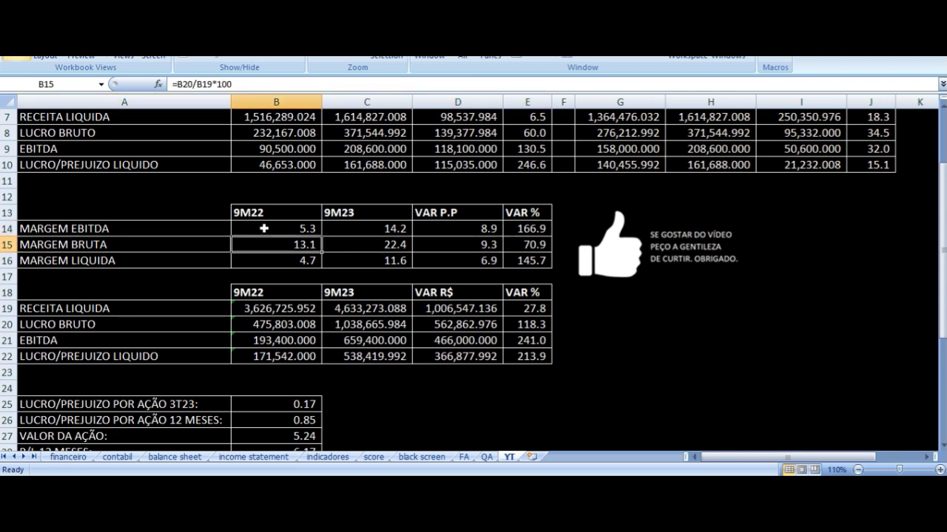
key(Right)
key(Right)
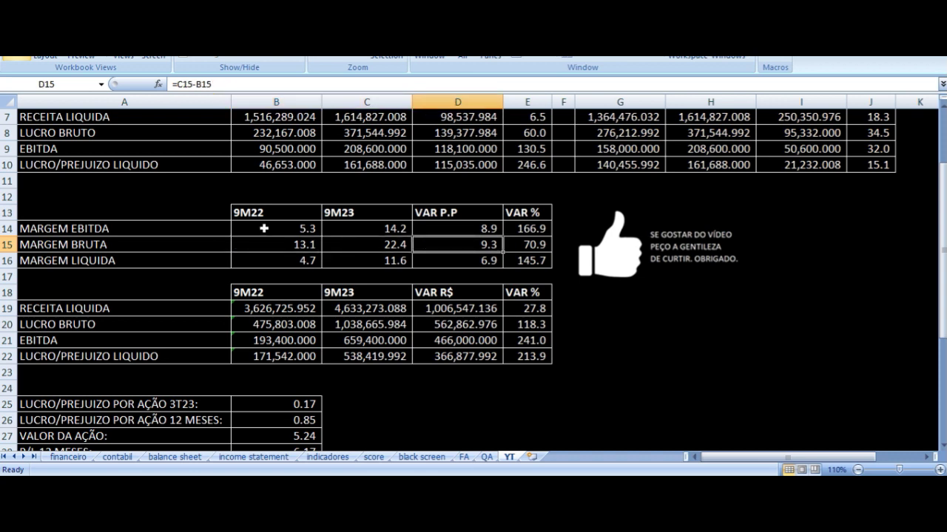
key(Right)
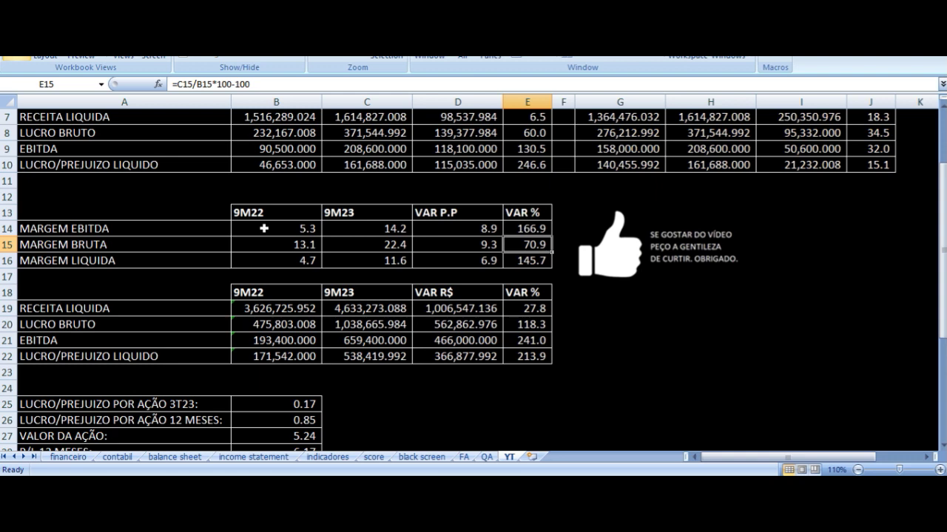
- Review the MARGEM LIQUIDA row for 9M22 and 9M23, along with its VAR P.P and VAR % cells
key(Down)
key(Left)
key(Left)
key(Home)
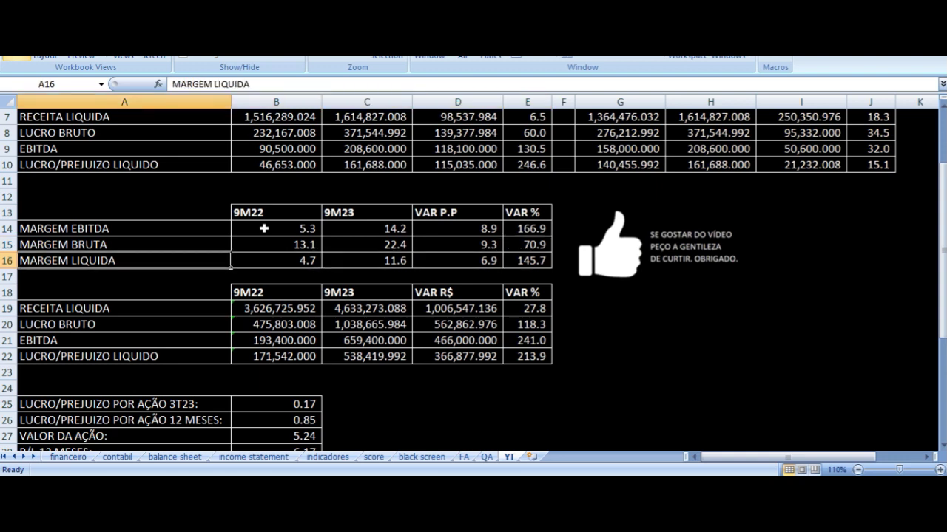
key(Right)
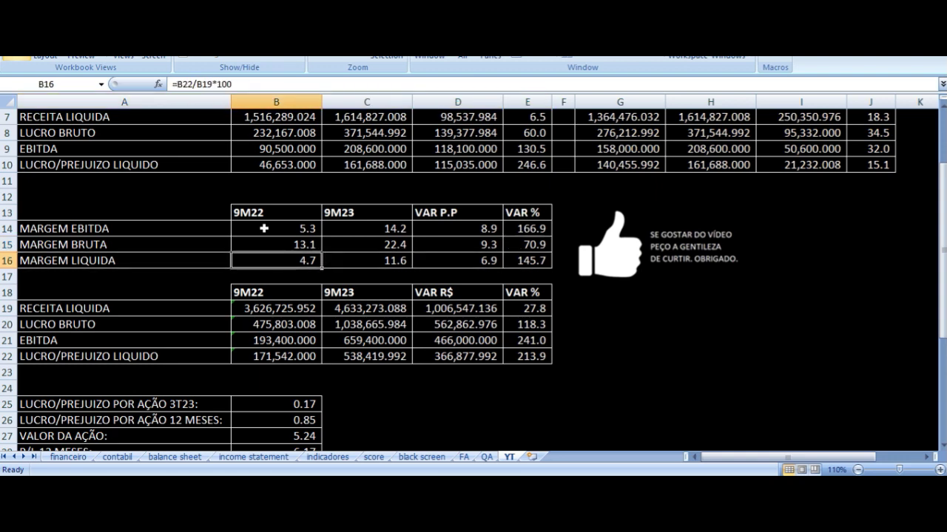
key(Right)
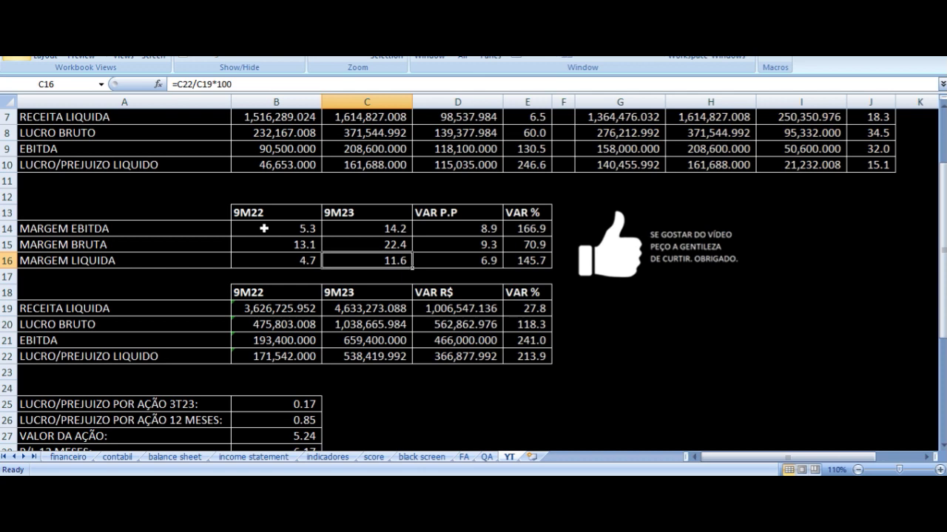
key(Right)
key(Right)
key(Left)
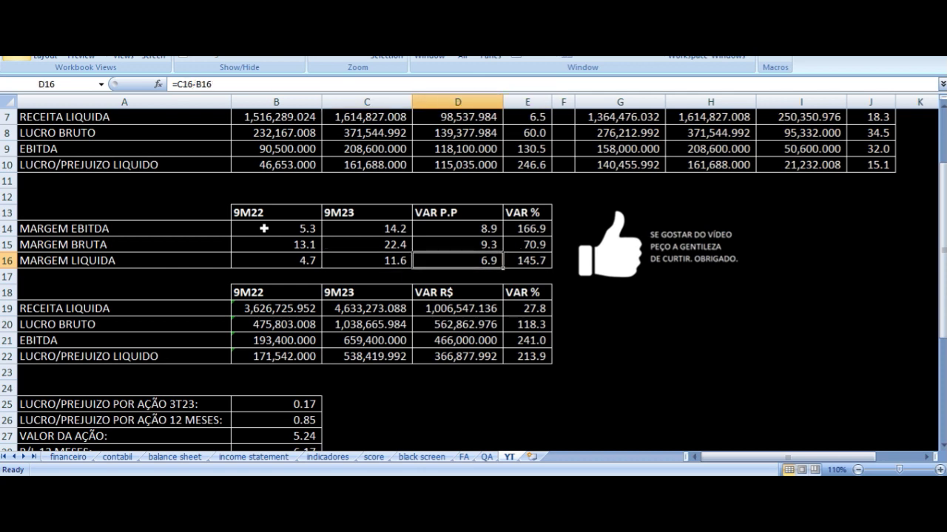
key(Right)
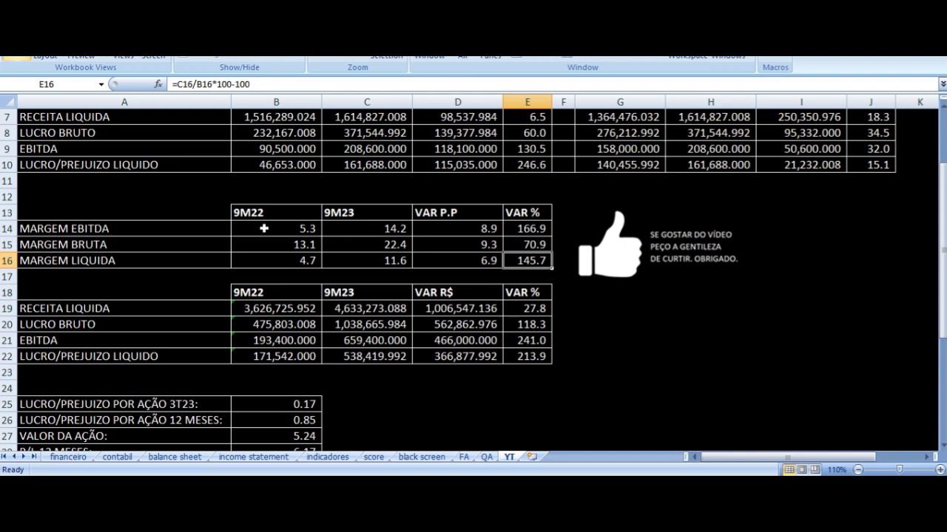
- Review the RECEITA LIQUIDA row in the nine-month R$ table, from 9M22 and 9M23 through VAR R$ and VAR %
key(Down)
key(Left)
key(Left)
key(Left)
key(Down)
key(Down)
key(Left)
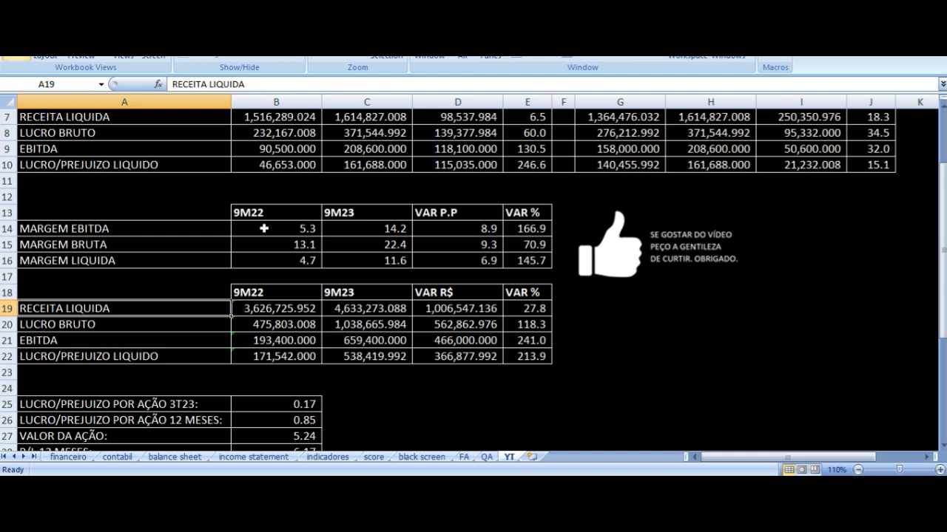
key(Right)
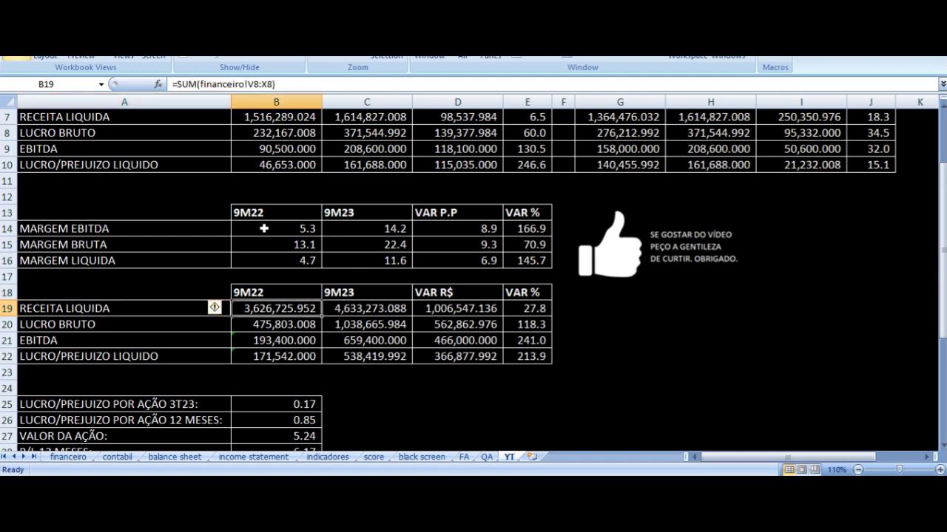
key(Right)
key(Right)
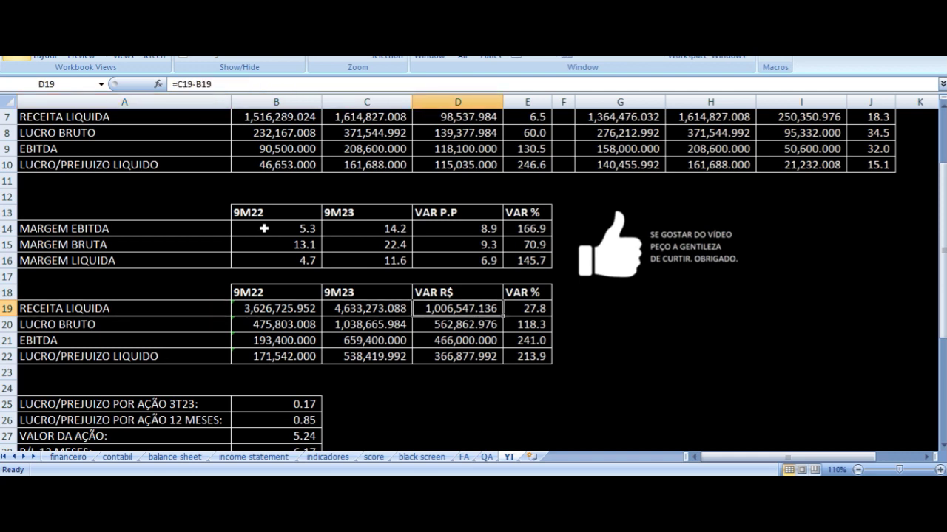
key(Right)
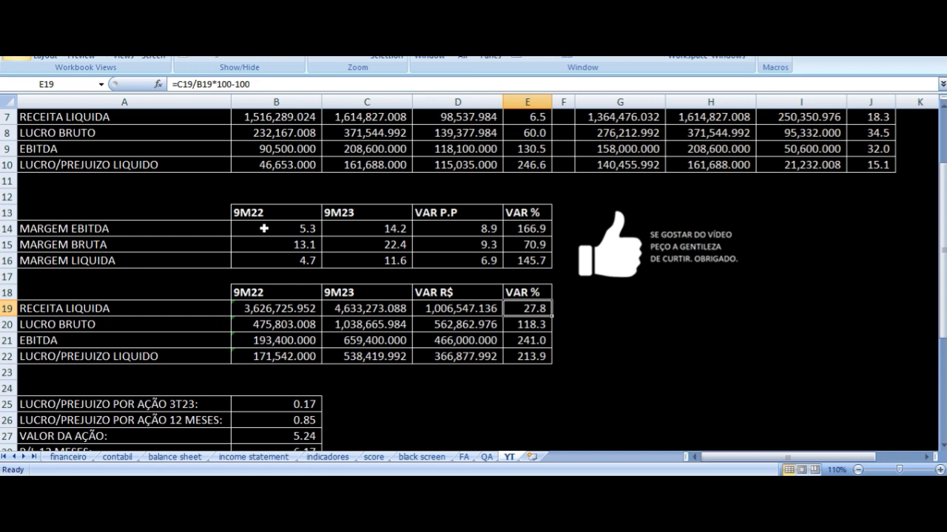
- Review the LUCRO BRUTO row for 9M22 and 9M23, along with its VAR R$ and VAR % cells
key(Down)
key(Left)
key(Left)
key(Left)
key(Left)
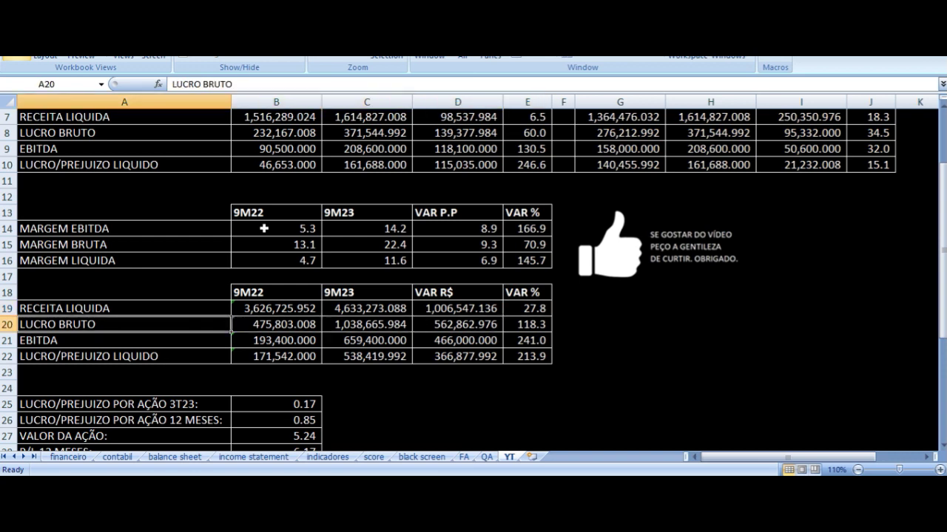
key(Right)
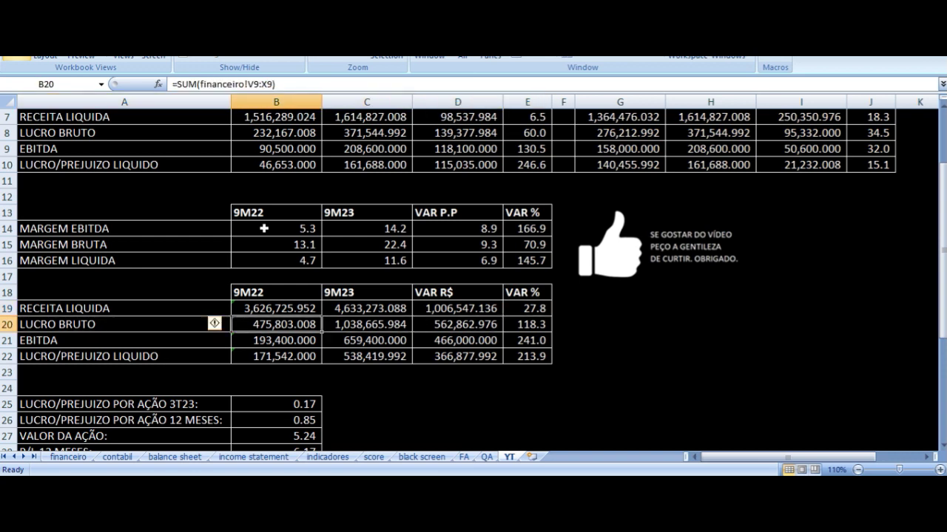
key(Right)
key(Right)
key(Right)
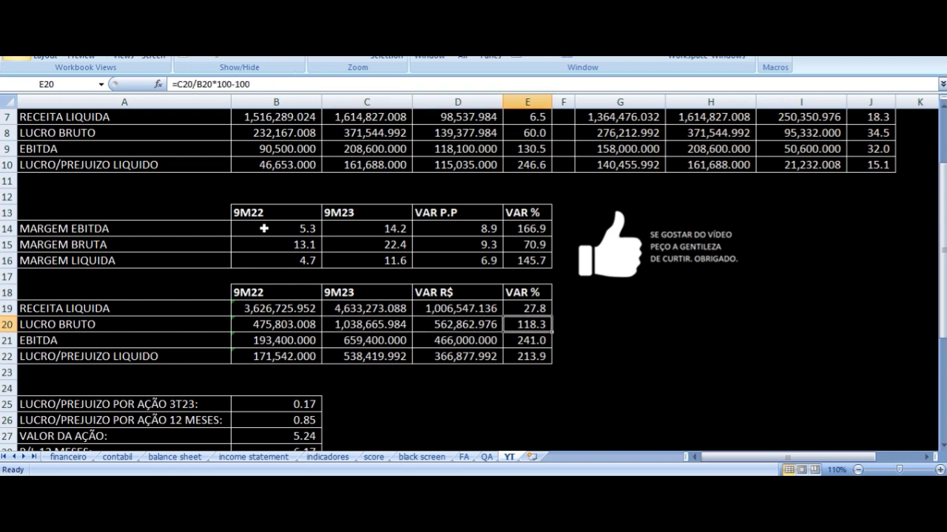
- Review the EBITDA row in the nine-month R$ table for 9M22 and 9M23, along with its variation cells
key(Down)
key(Home)
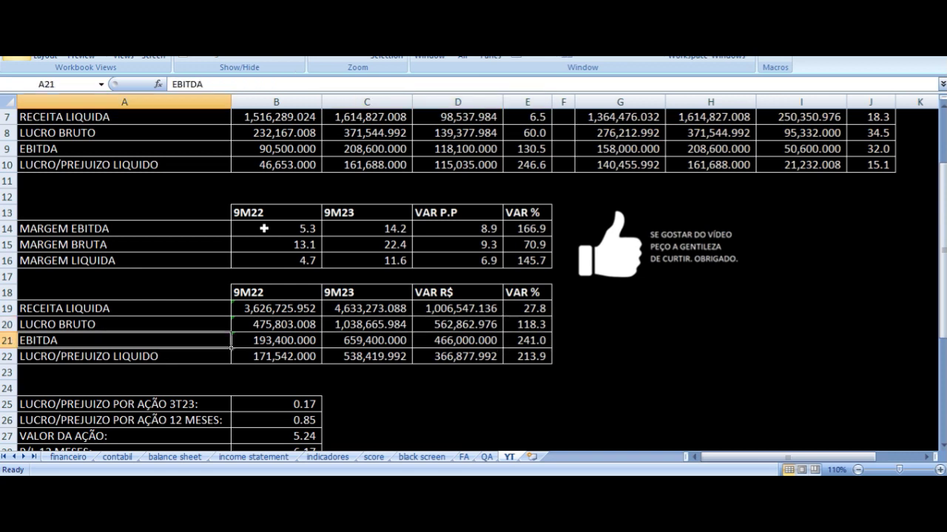
key(Right)
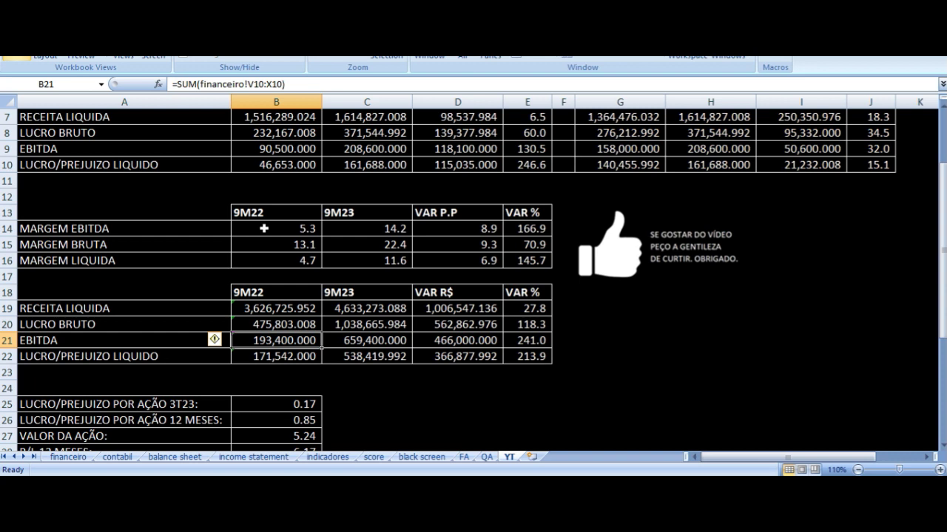
key(Right)
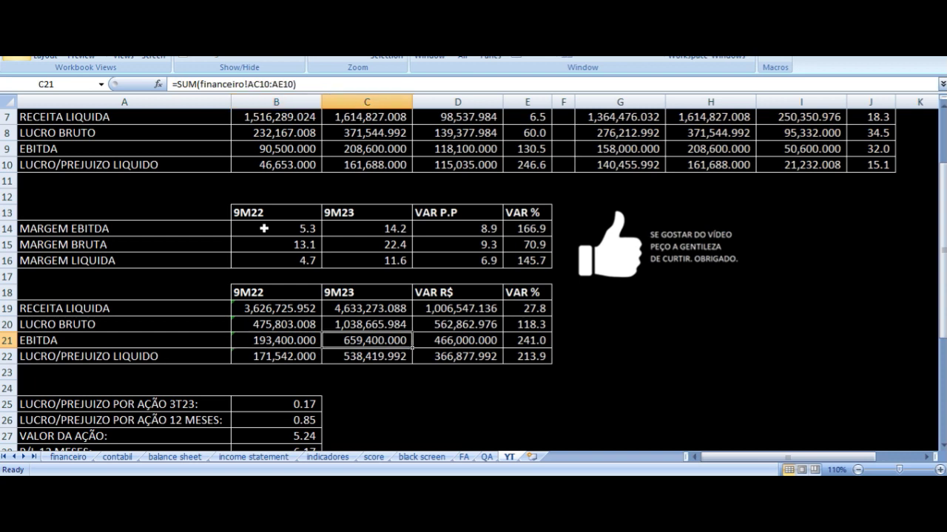
key(Right)
key(Right)
key(Left)
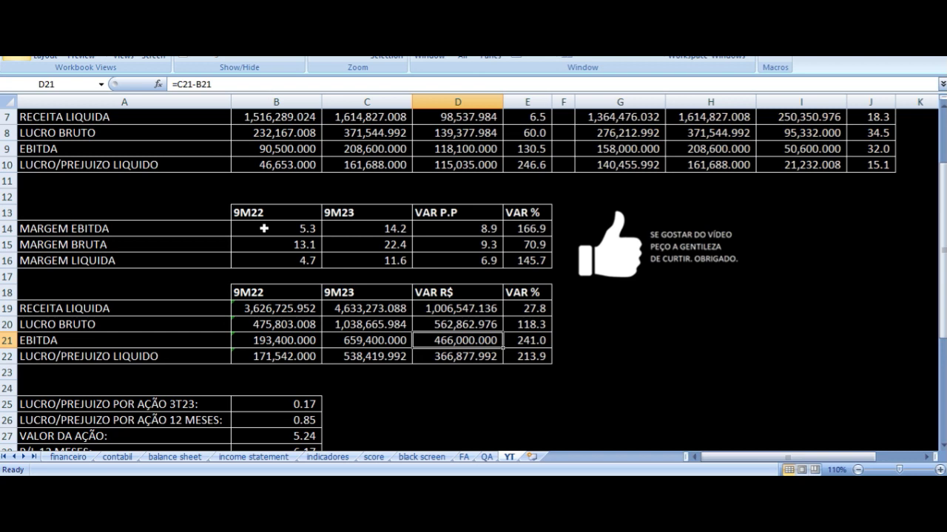
- Review the LUCRO/PREJUIZO LIQUIDO row for 9M22 and 9M23, along with its VAR R$ and VAR % cells
key(Down)
key(Left)
key(Left)
key(Left)
key(Right)
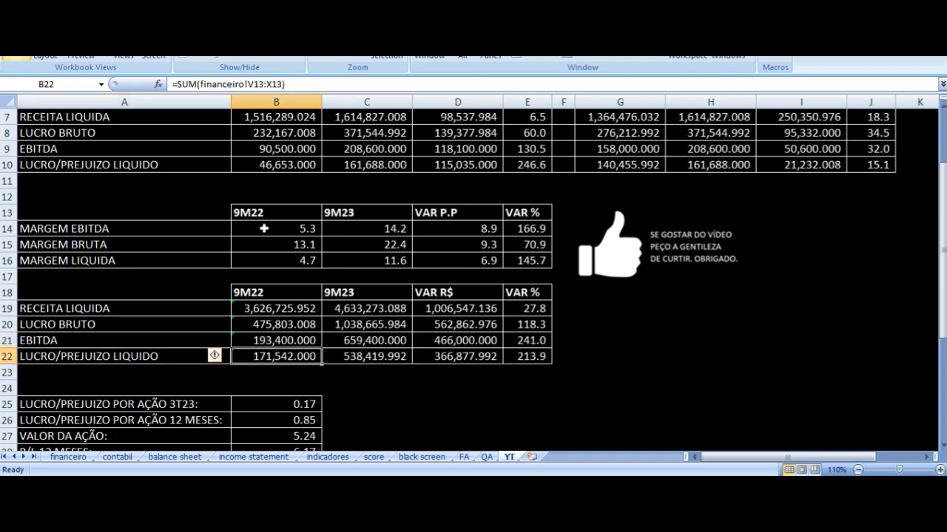
key(Right)
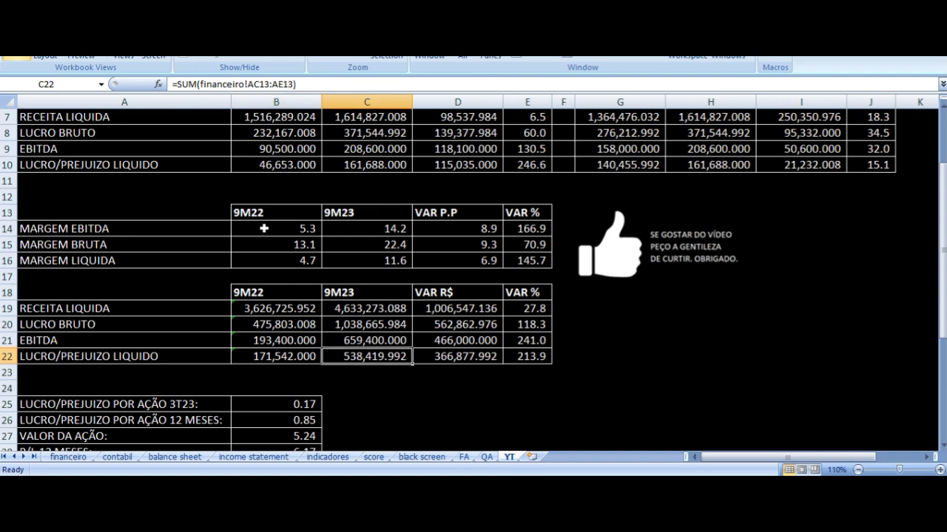
key(Right)
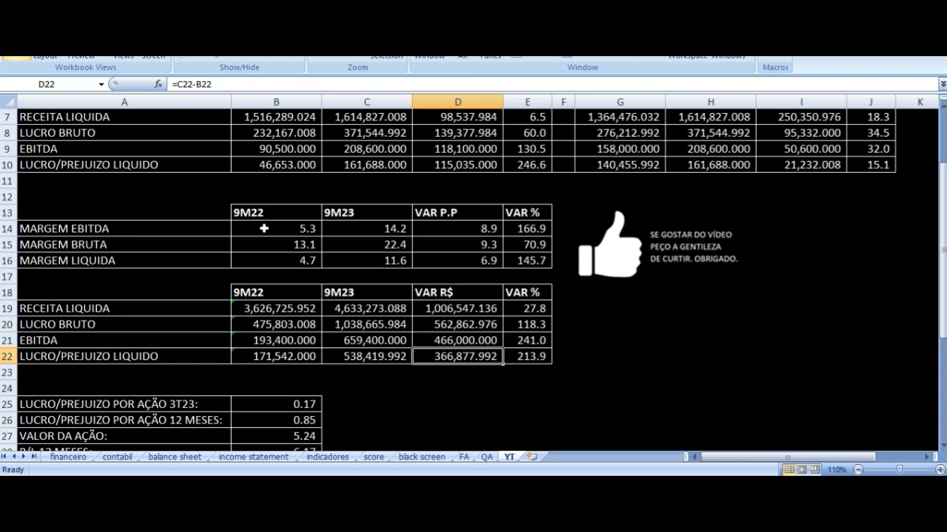
key(Right)
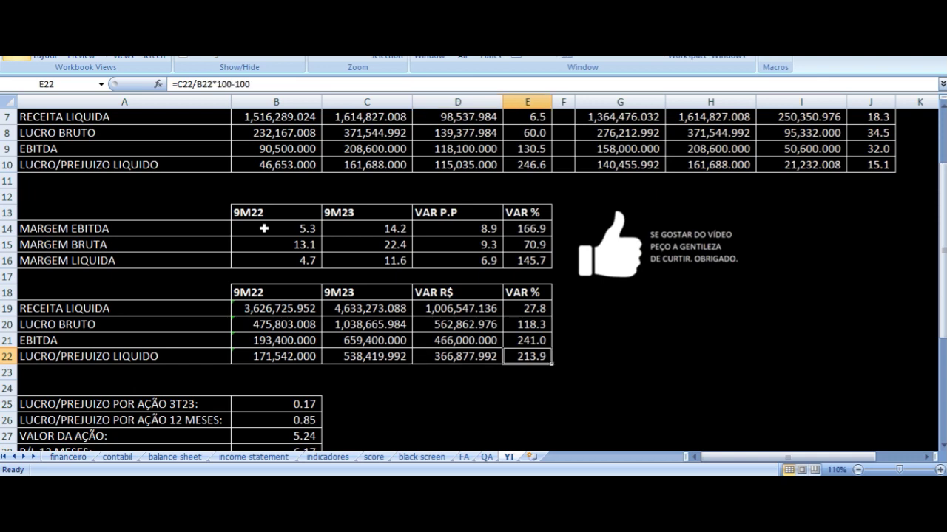
scroll(357, 363, down, 3)
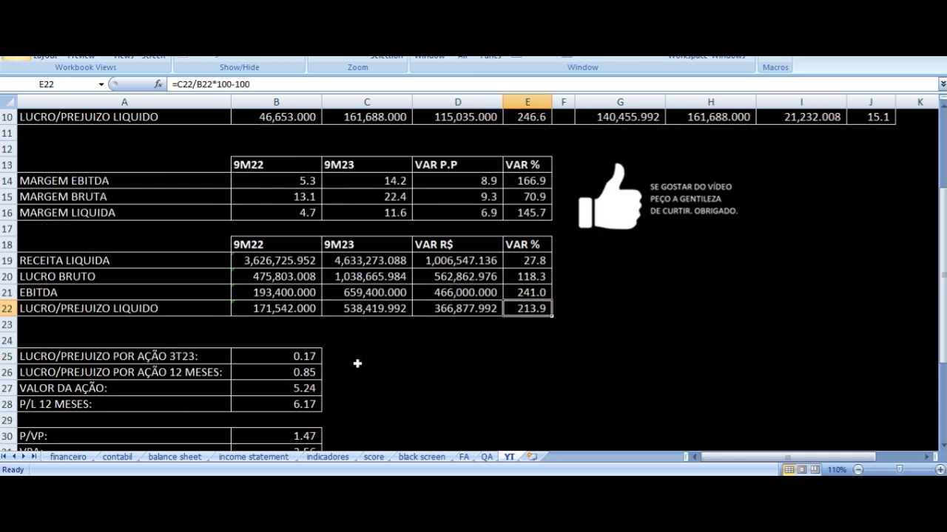
scroll(357, 363, down, 1)
scroll(357, 363, up, 3)
scroll(394, 307, down, 3)
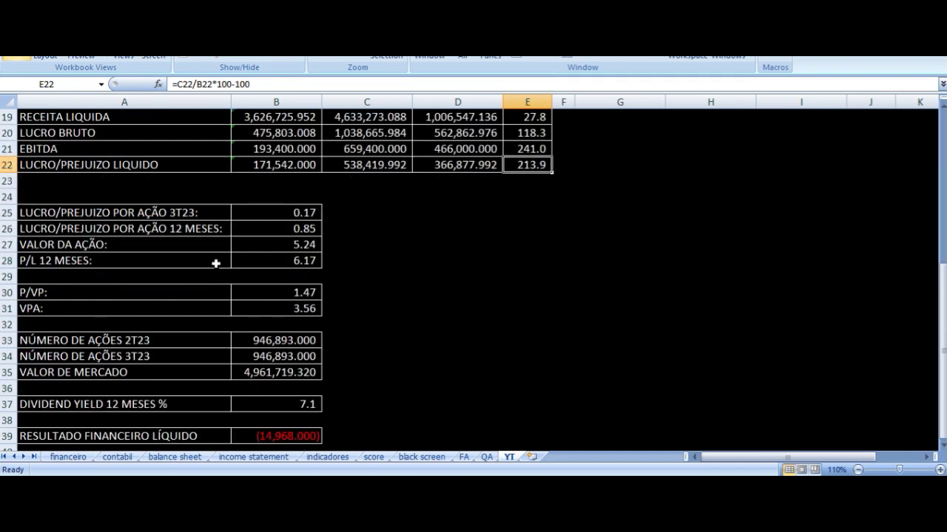
scroll(448, 333, up, 3)
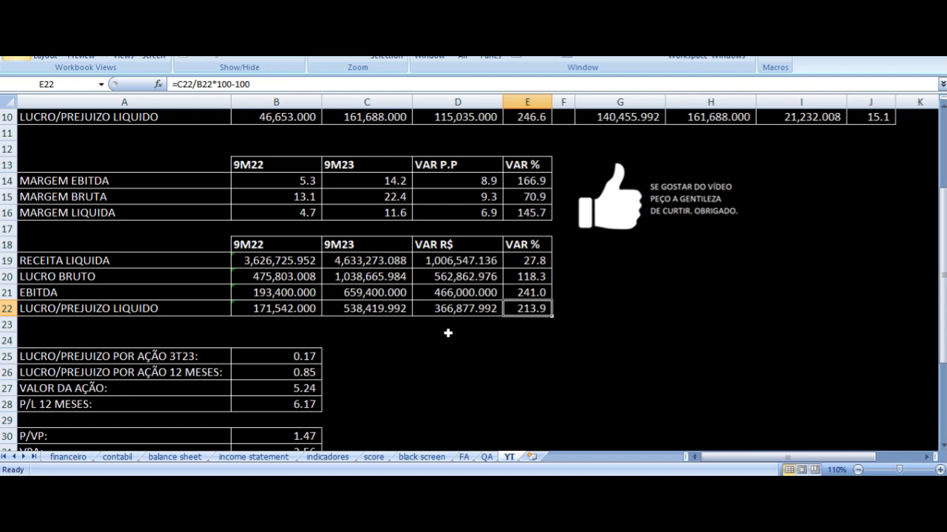
scroll(449, 331, up, 3)
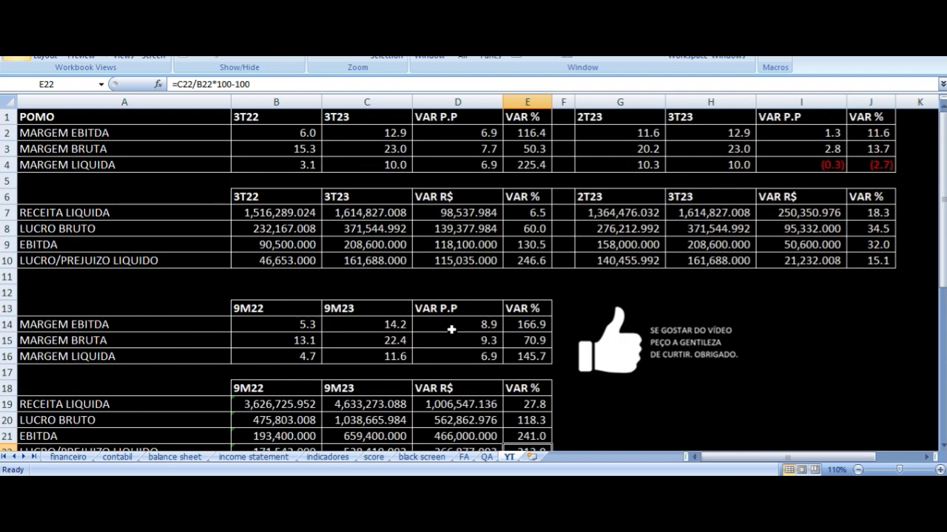
- Review the LUCRO/PREJUIZO POR AÇÃO values for 3T23 and for 12 MESES in the per-share block
scroll(401, 264, down, 5)
scroll(400, 263, down, 1)
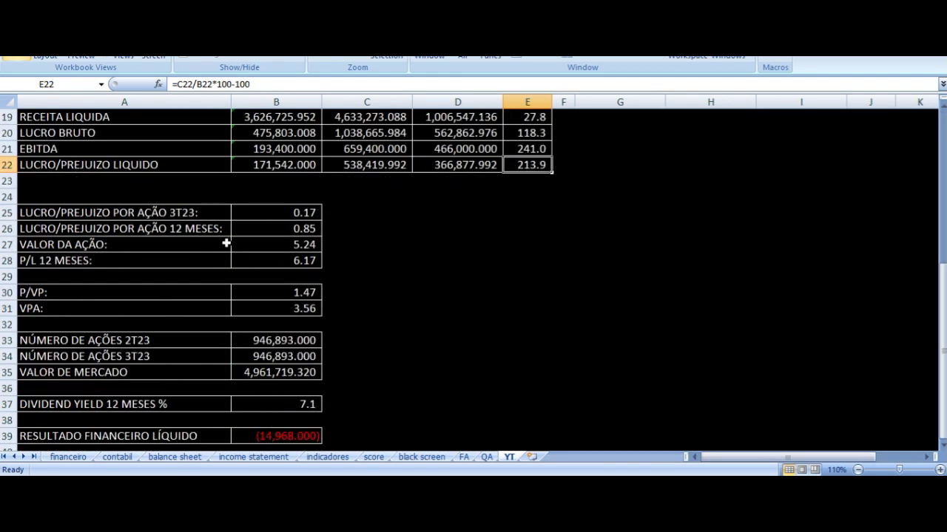
click(271, 215)
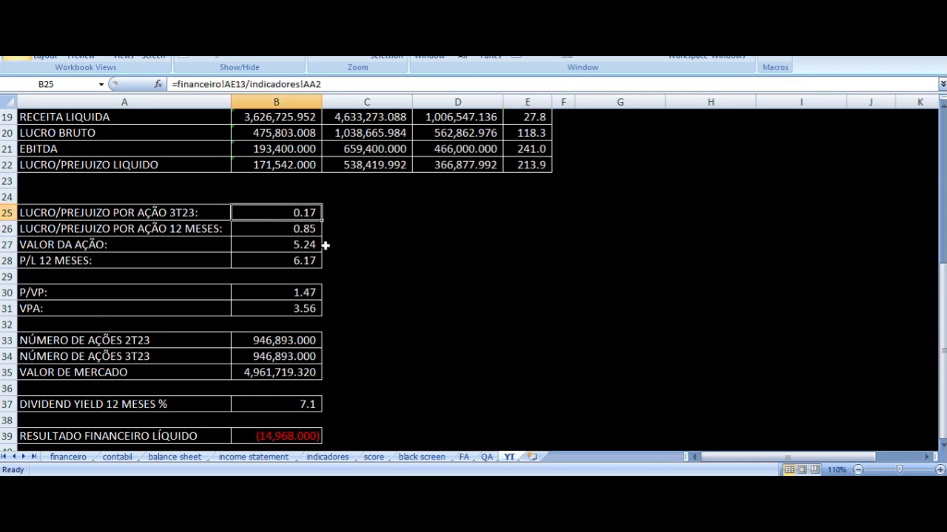
key(Left)
key(Right)
key(Down)
key(Left)
key(Right)
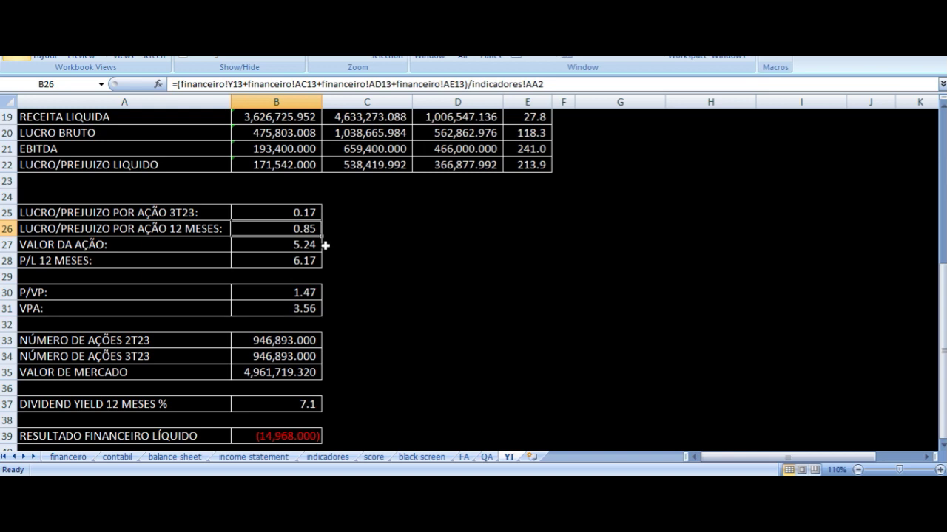
- Review the VALOR DA AÇÃO row and the P/L 12 MESES row with its formula
key(Left)
key(Down)
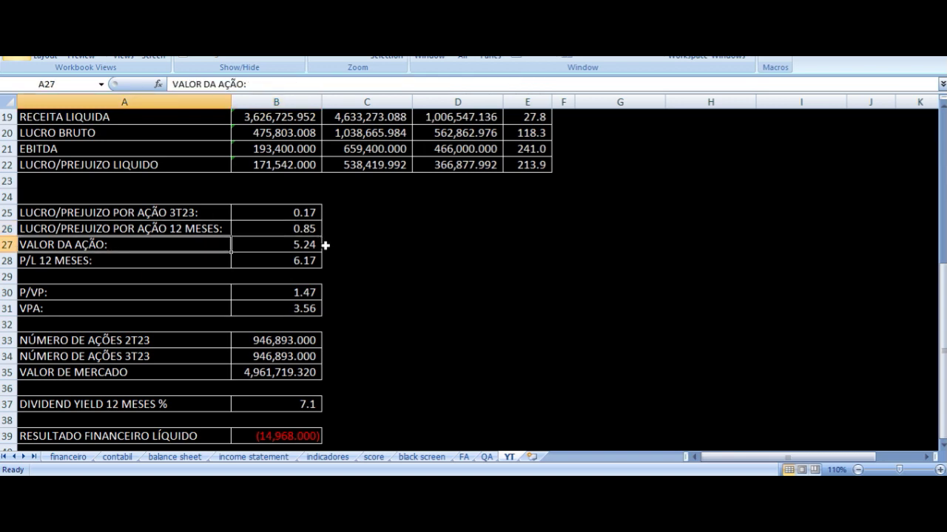
key(Right)
key(Down)
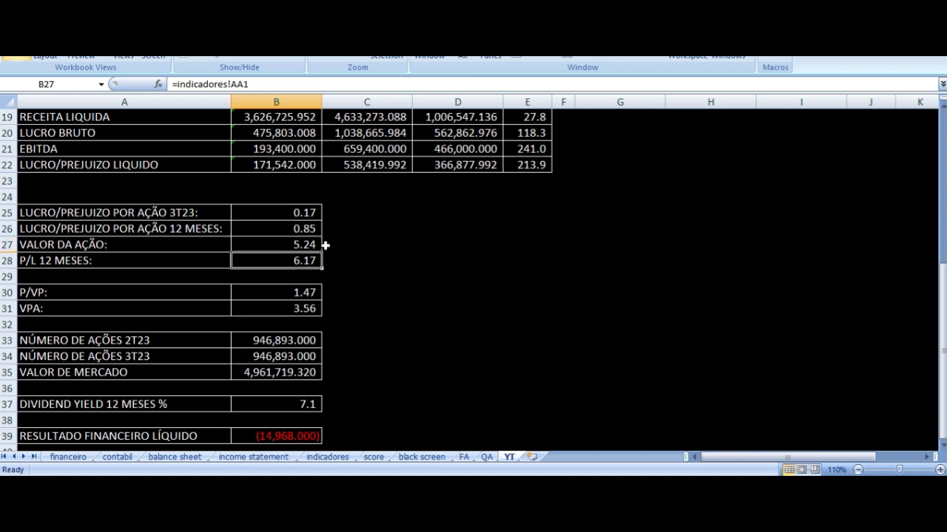
key(Left)
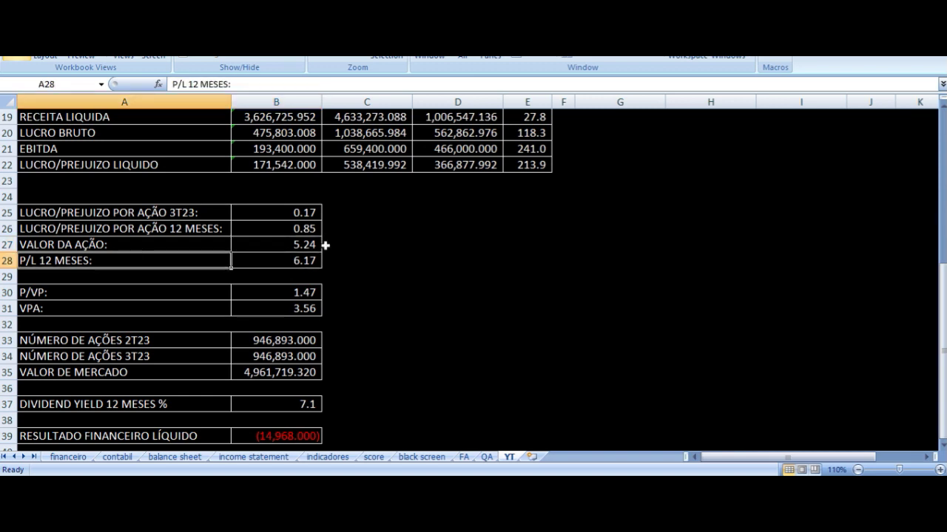
key(Right)
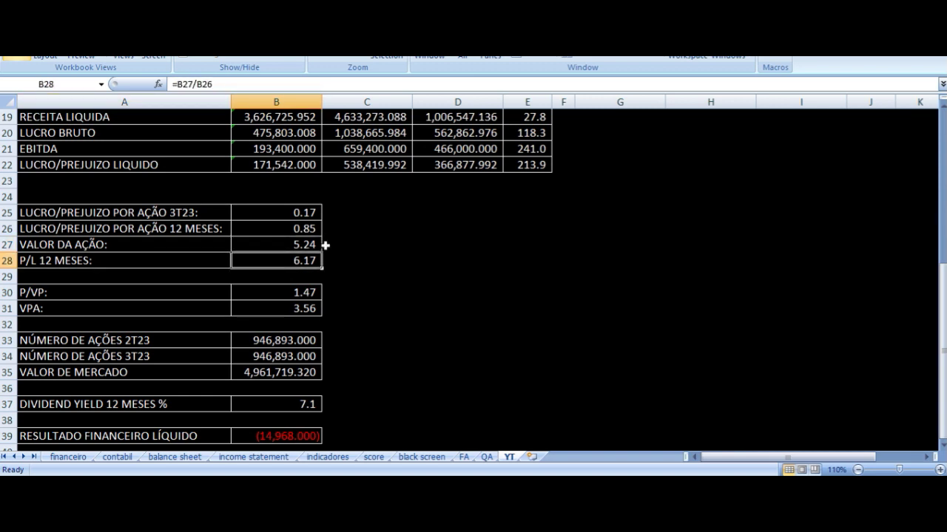
- Review the P/VP and VPA rows, checking each label and its value
key(Down)
key(Down)
key(Left)
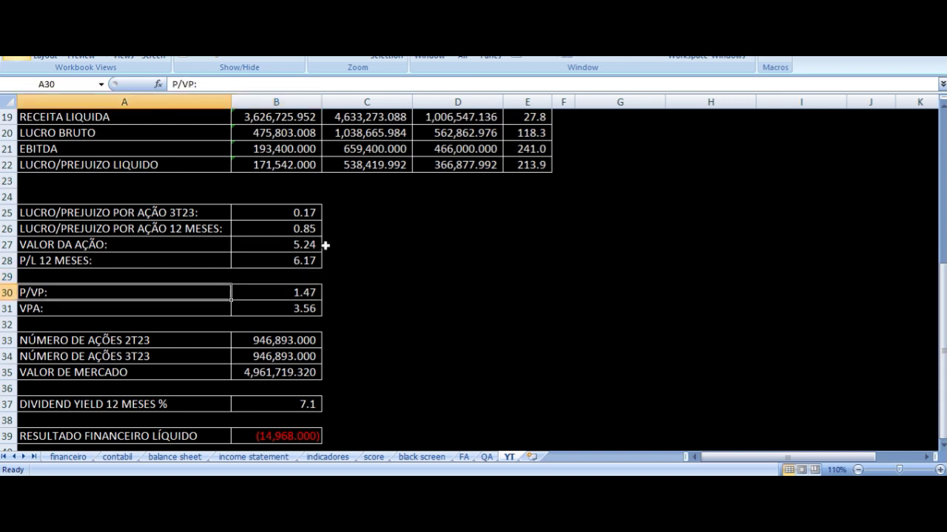
key(Right)
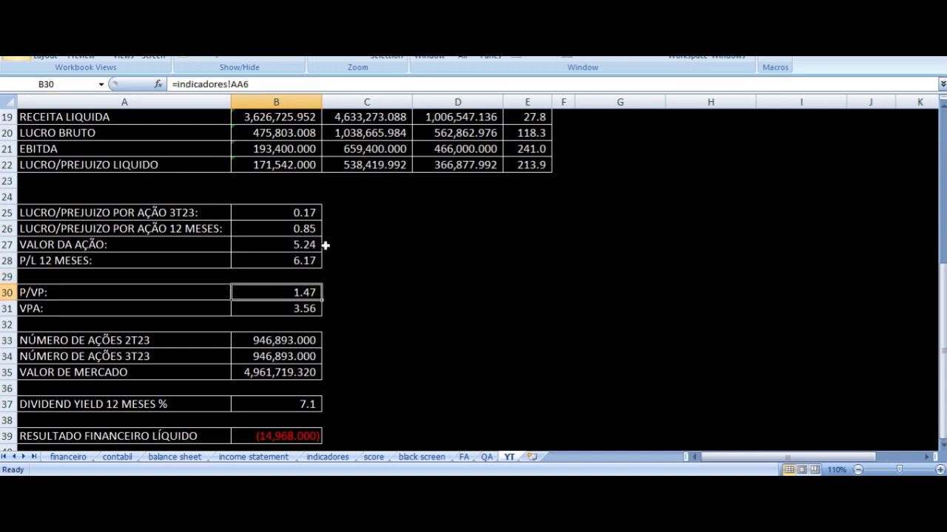
key(Down)
key(Left)
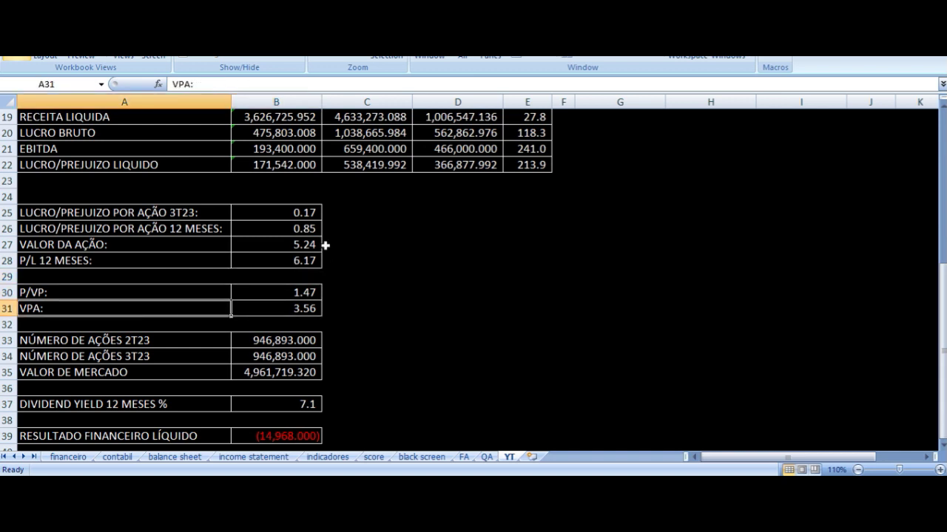
key(Right)
- Compare the share price in VALOR DA AÇÃO with the VPA and P/VP values
key(Up)
key(Up)
key(Up)
key(Up)
key(Left)
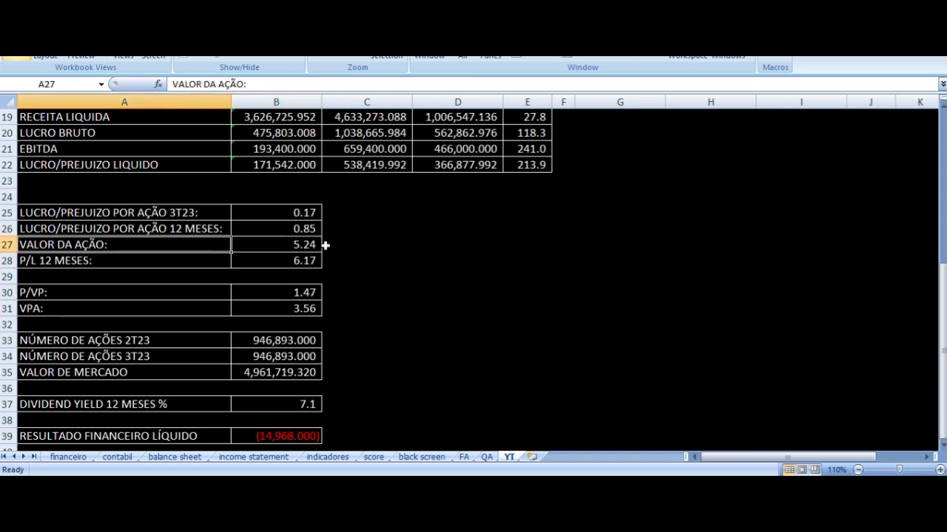
key(Right)
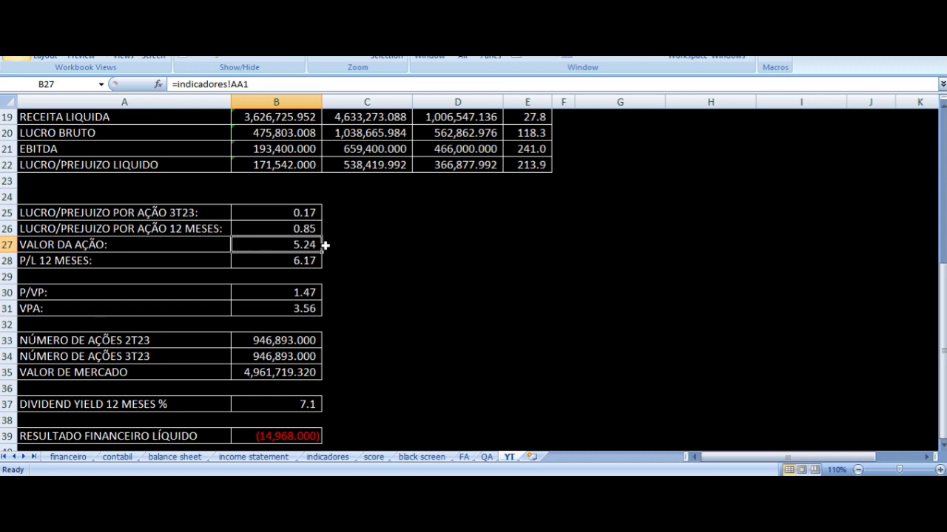
key(Down)
key(Down)
key(Down)
key(Down)
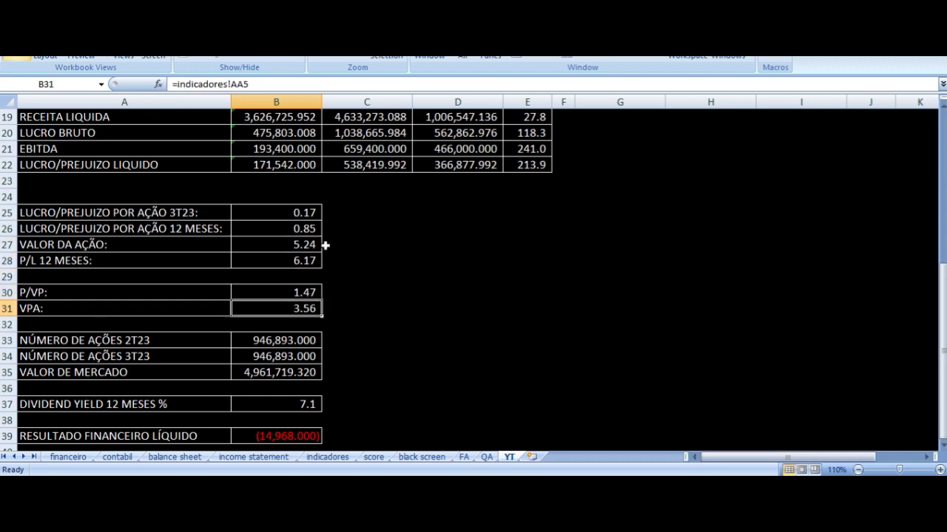
key(Up)
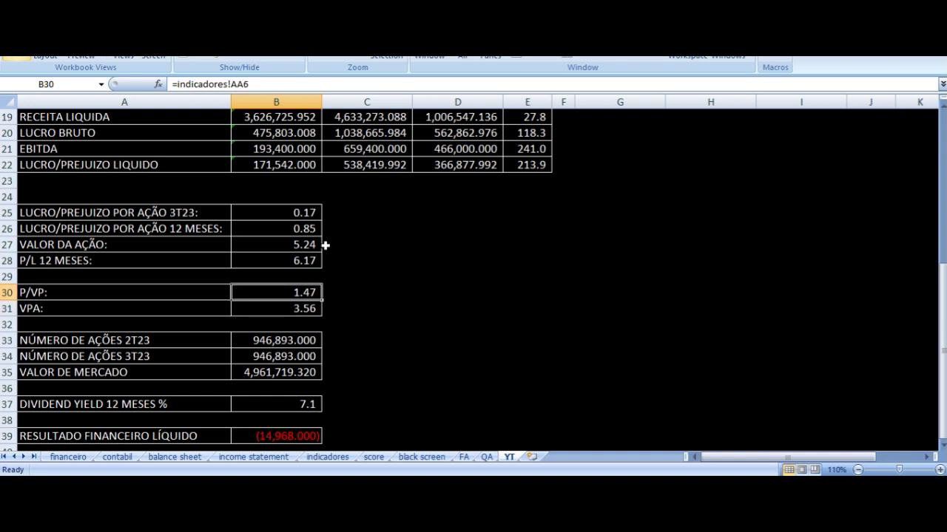
key(Down)
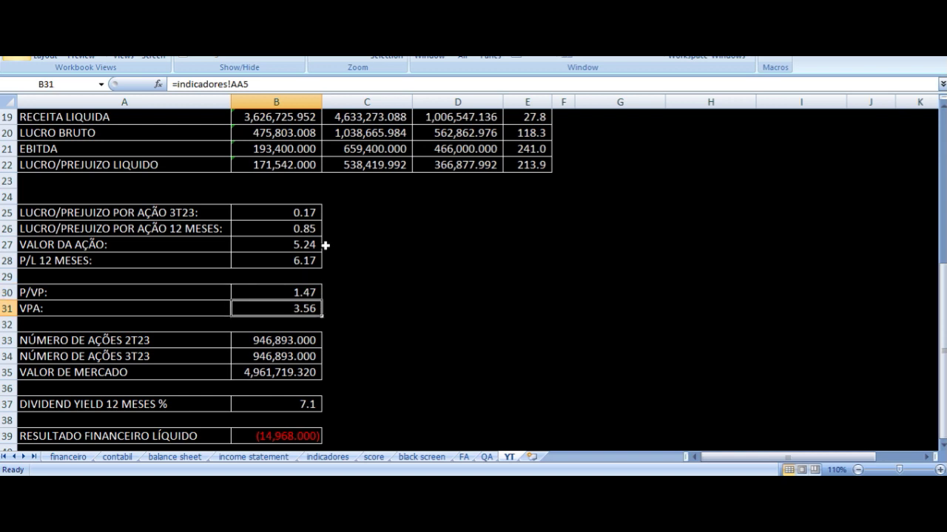
- Recheck VALOR DA AÇÃO against the book value per share in the VPA row
key(Up)
key(Up)
key(Up)
key(Up)
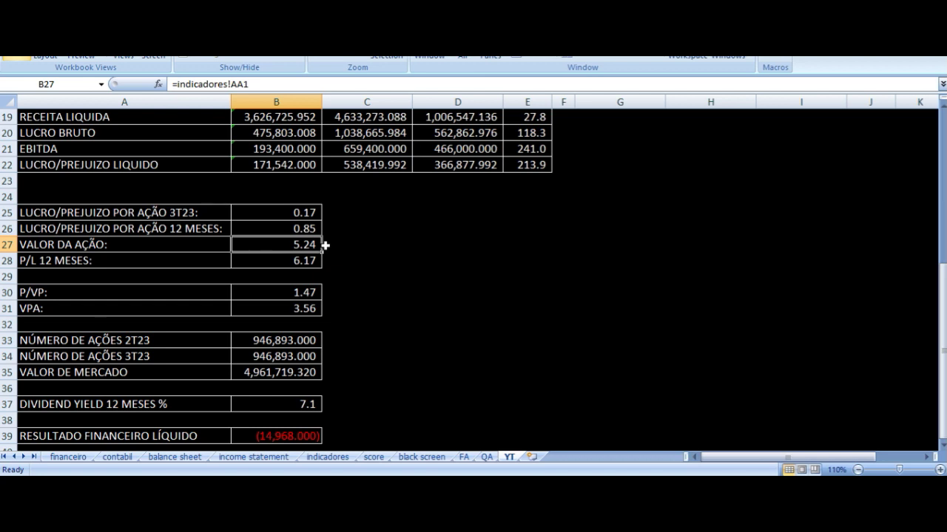
key(Down)
key(Down)
key(Left)
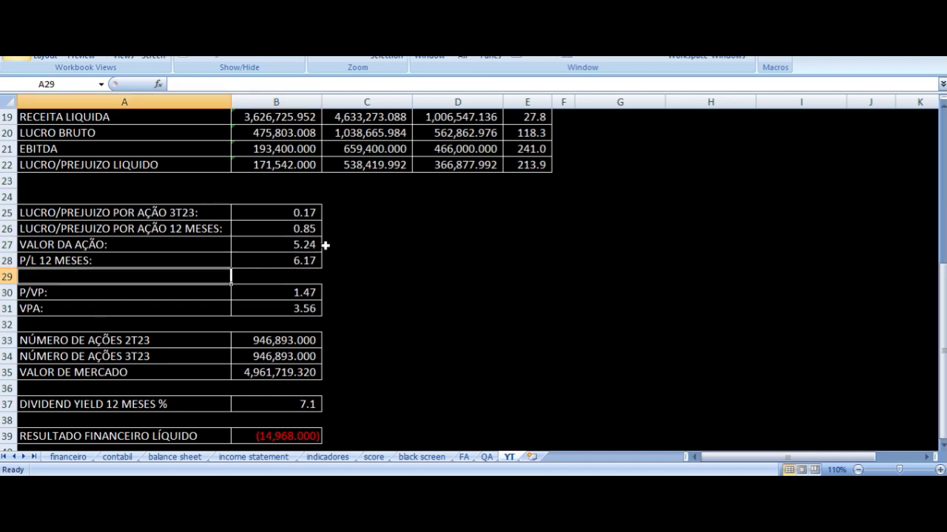
key(Right)
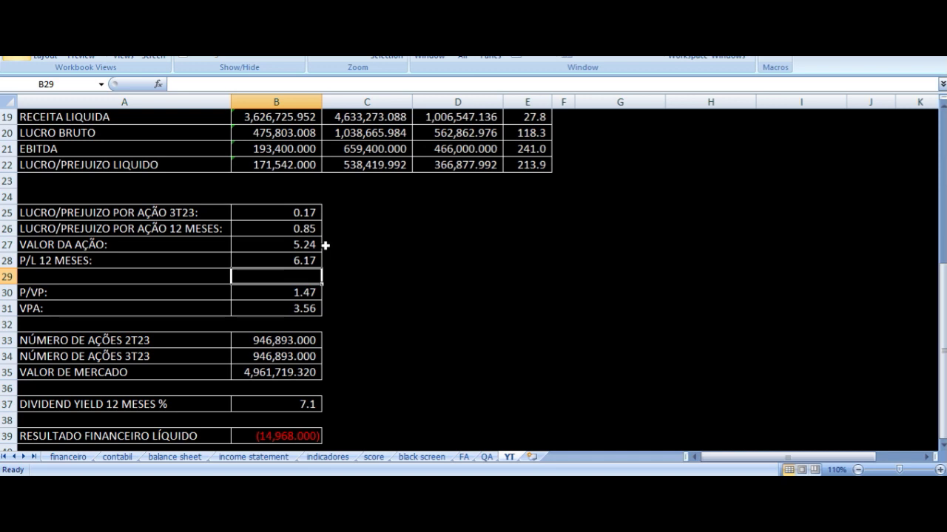
key(Down)
key(Down)
- Review VALOR DA AÇÃO together with the LUCRO/PREJUIZO POR AÇÃO 12 MESES row
key(Up)
key(Up)
key(Up)
key(Up)
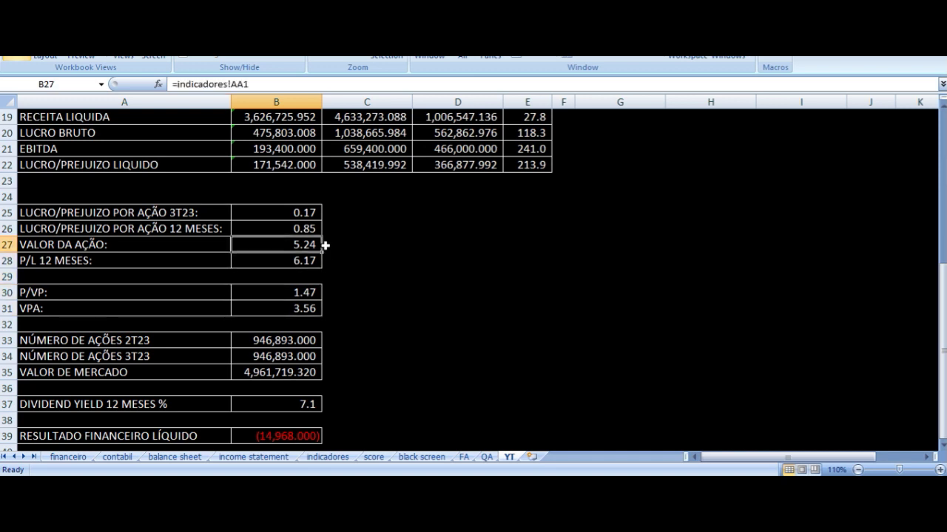
key(Left)
key(Up)
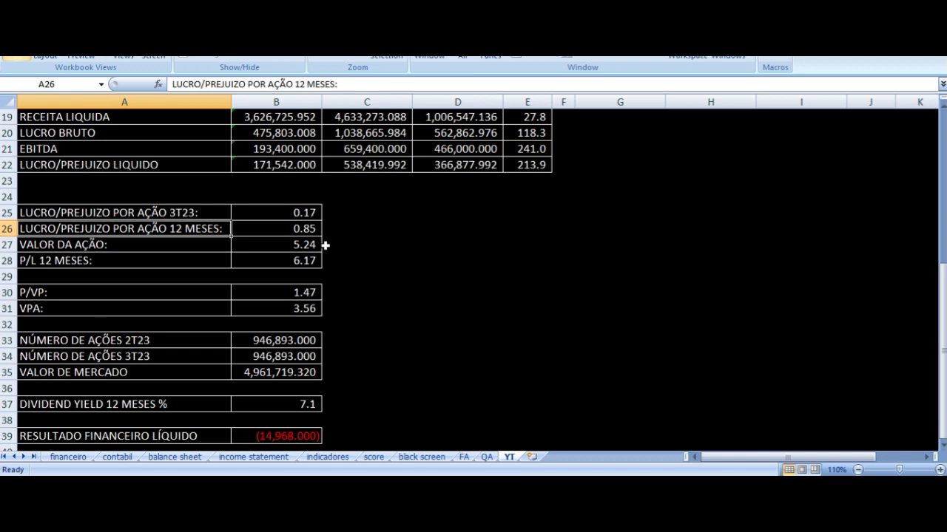
key(Right)
key(Down)
key(Down)
key(Down)
key(Down)
key(Down)
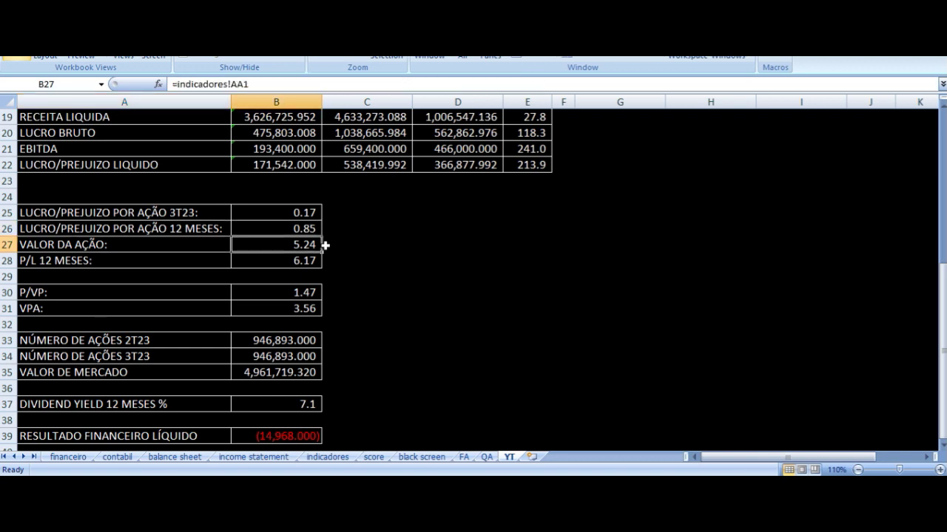
- Revisit the LUCRO/PREJUIZO LIQUIDO row in the nine-month R$ table, including its 9M23 cell
key(Up)
key(Up)
key(Up)
key(Up)
key(Up)
key(Up)
key(Up)
key(Up)
key(Up)
key(Right)
key(Right)
key(Right)
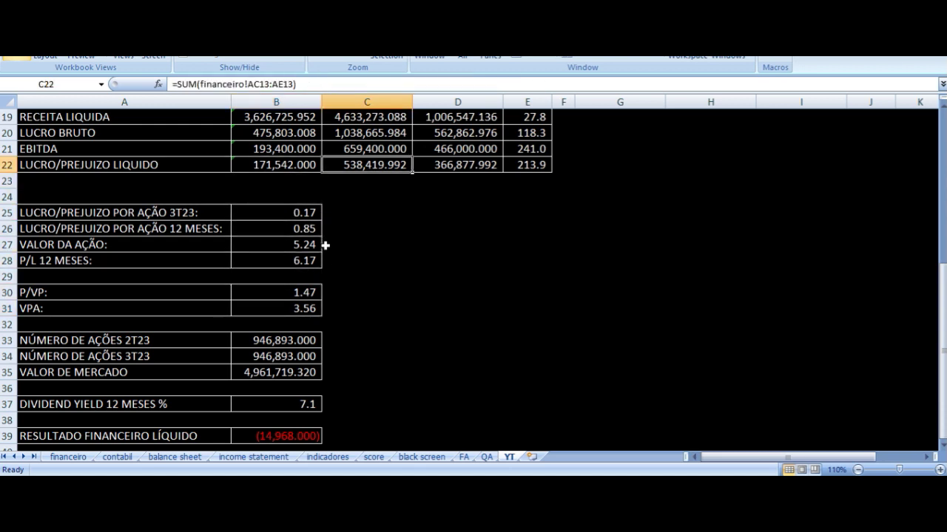
- Examine the NÚMERO DE AÇÕES 2T23 row below the valuation indicators
key(Left)
key(Left)
key(Left)
key(Down)
key(Down)
key(Down)
key(Down)
key(Down)
key(Down)
key(Down)
key(Down)
key(Down)
key(Down)
key(Down)
key(Down)
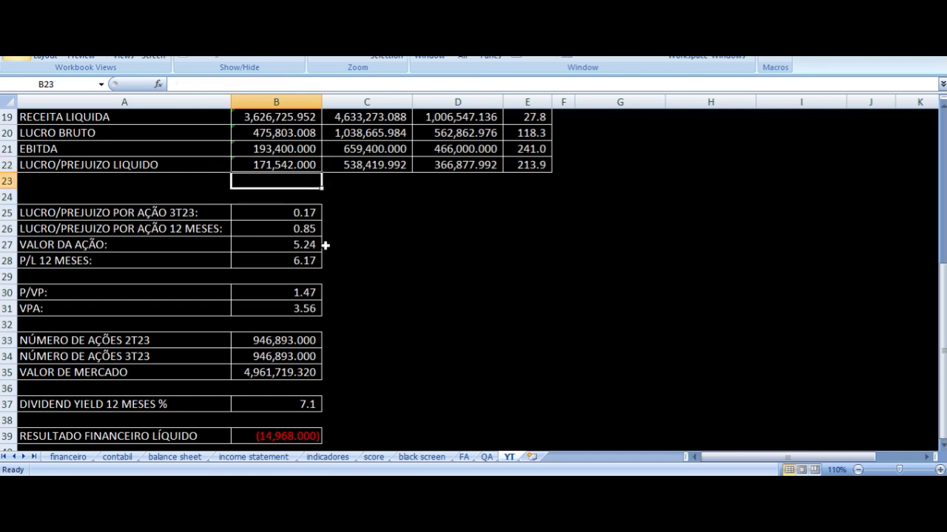
key(Left)
key(Up)
key(Right)
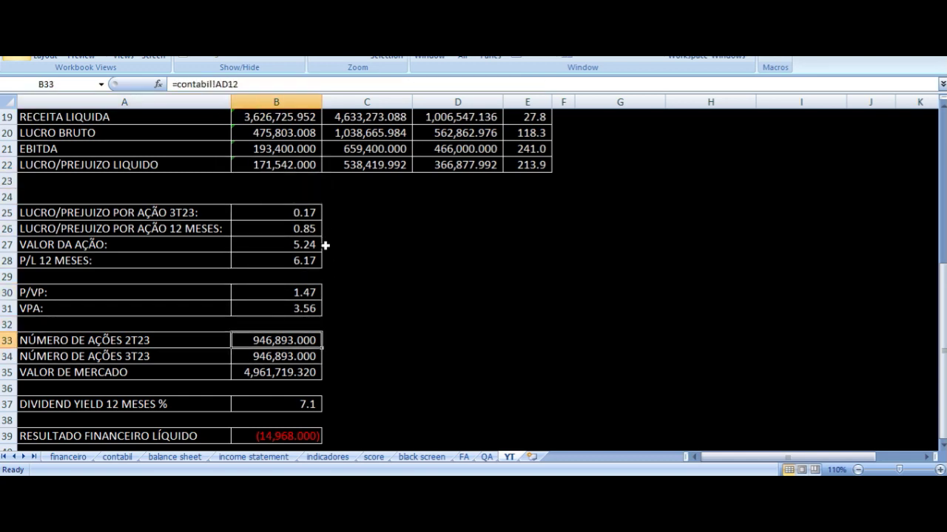
- Compare NÚMERO DE AÇÕES 3T23 with the 2T23 row and check VALOR DE MERCADO
key(Down)
key(Left)
key(Up)
key(Down)
key(Right)
key(Down)
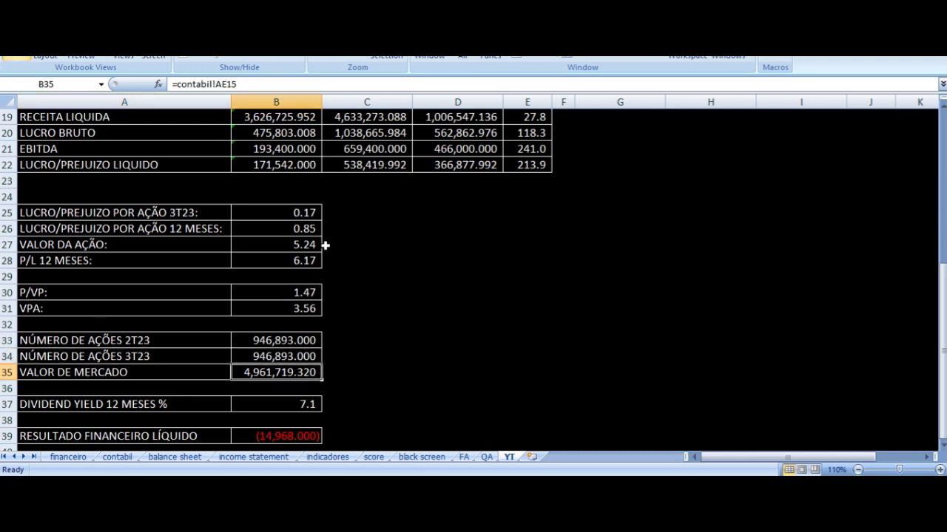
- Review the DIVIDEND YIELD 12 MESES % and RESULTADO FINANCEIRO LÍQUIDO values
scroll(264, 245, down, 3)
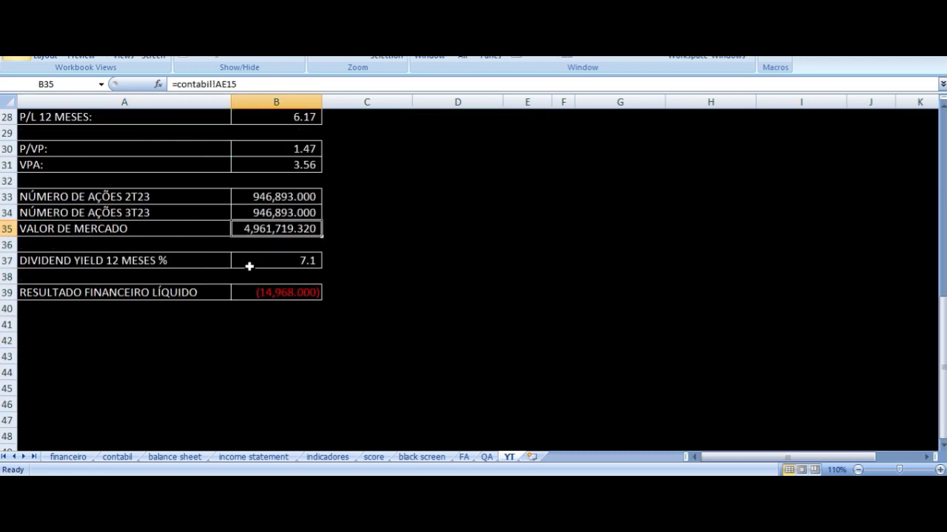
click(261, 262)
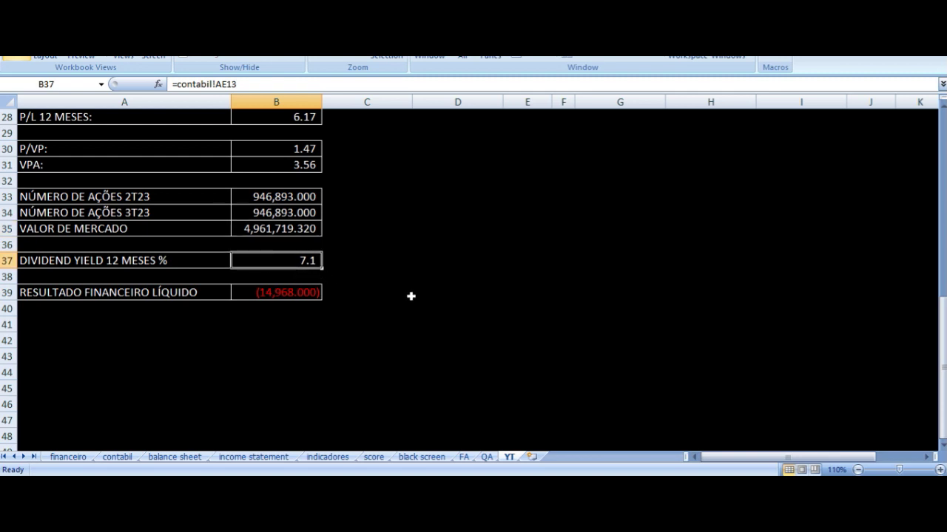
click(282, 294)
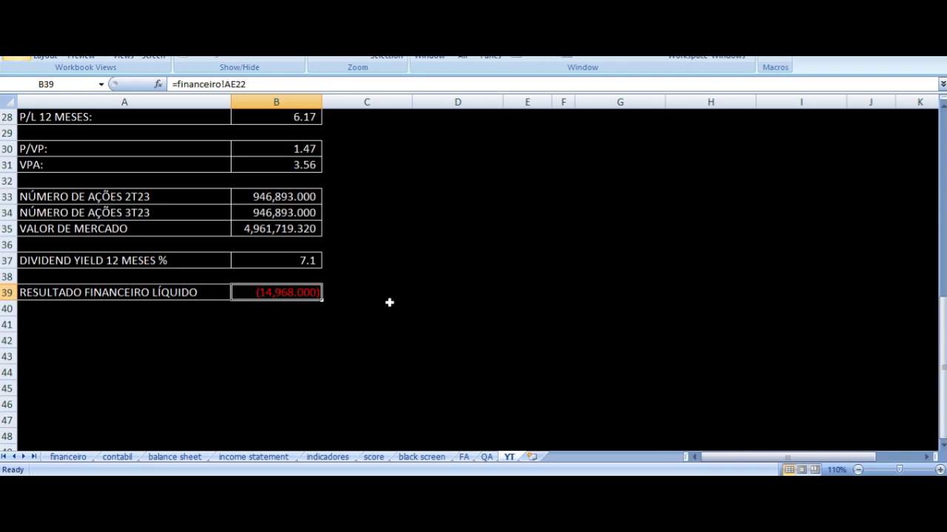
- Return to the quarterly R$ tables and check the 3T23 LUCRO/PREJUIZO LIQUIDO cell in the comparison with 2T23
scroll(411, 291, up, 4)
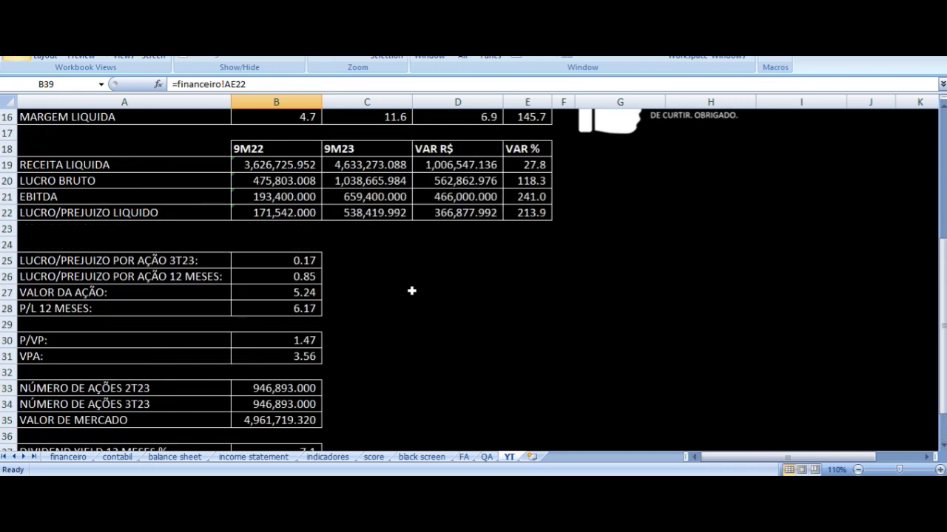
scroll(371, 309, down, 3)
scroll(371, 310, up, 8)
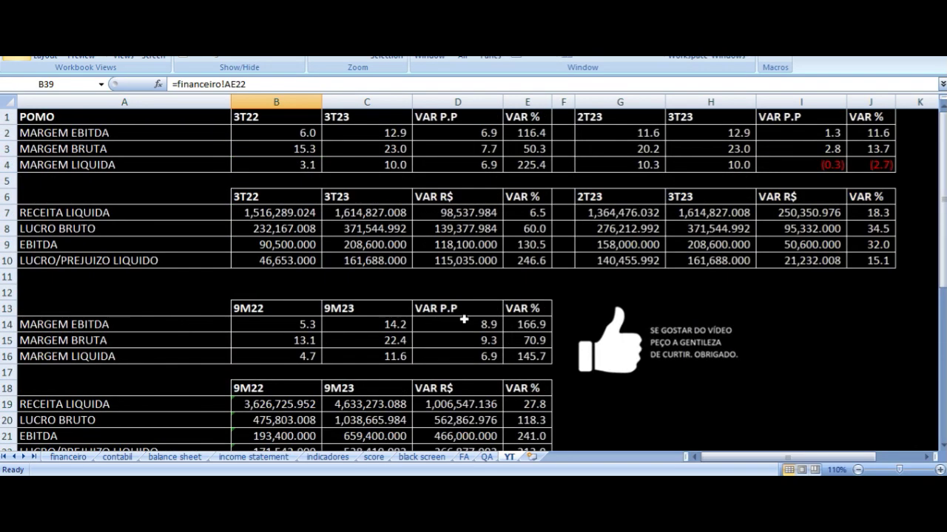
click(712, 262)
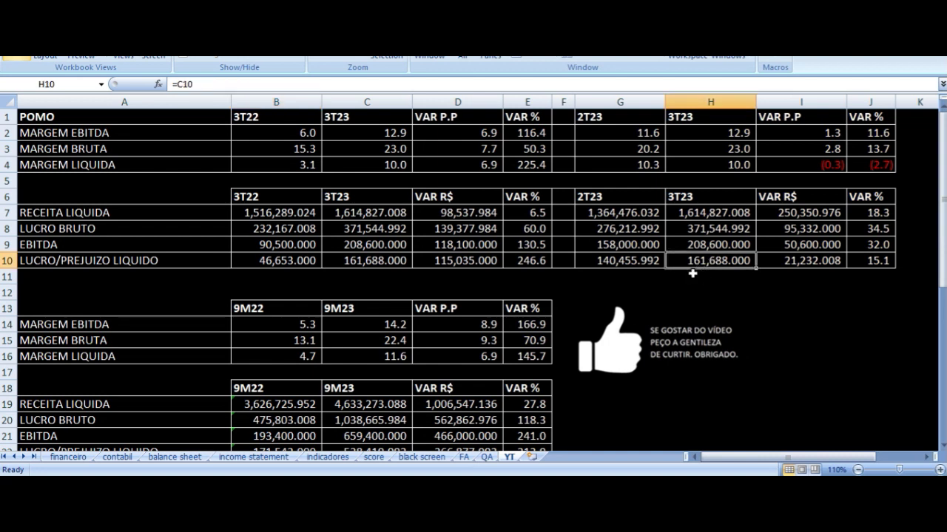